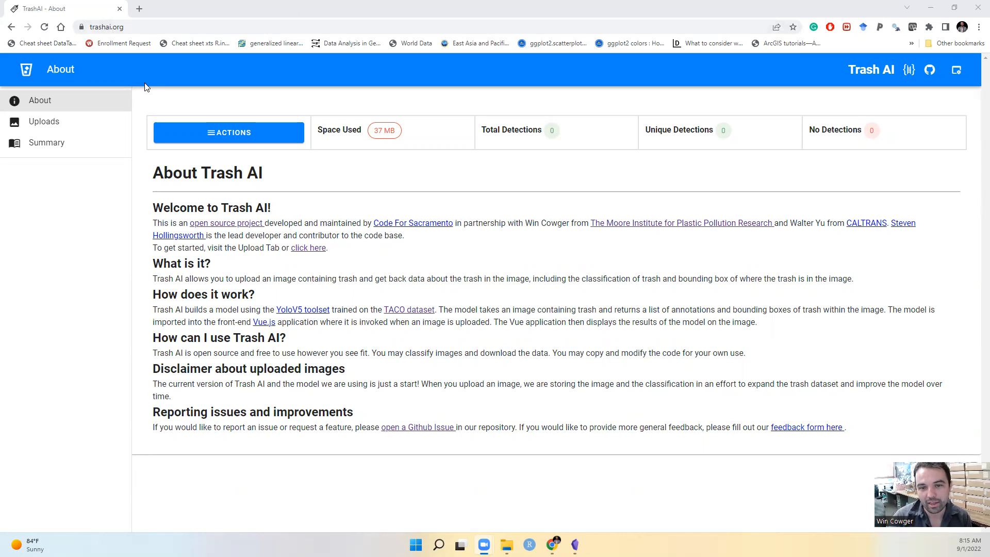
Upload all photos from the TrashAIPhotos folder to the Trash AI Uploads page
left_click(69, 123)
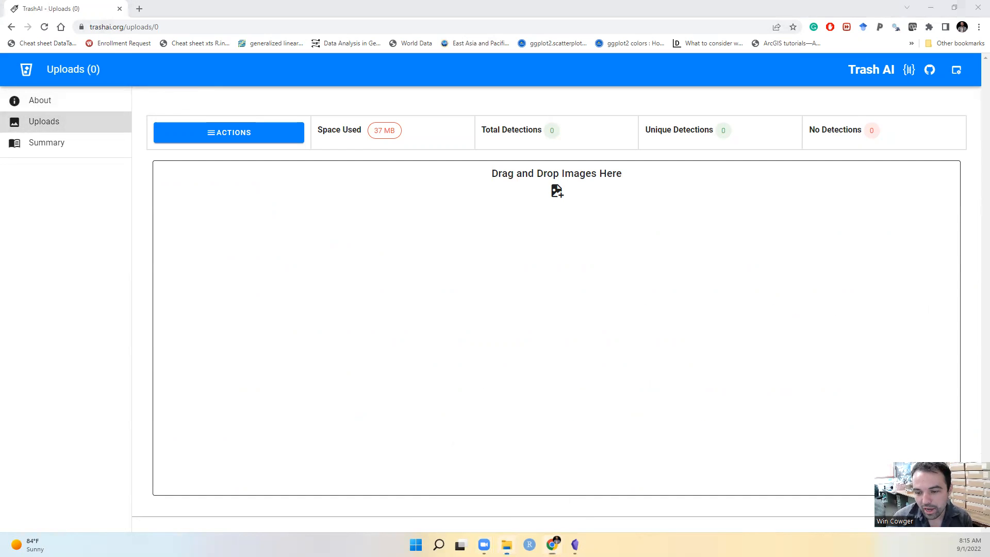
left_click(507, 545)
left_click_drag(346, 248, 349, 136)
scroll(337, 250, "up", 20)
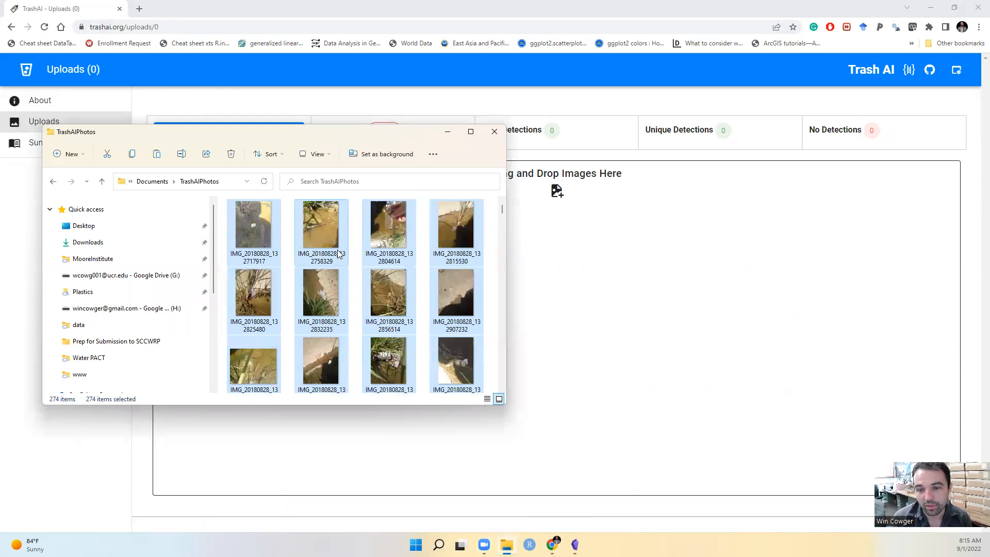
scroll(339, 253, "down", 15)
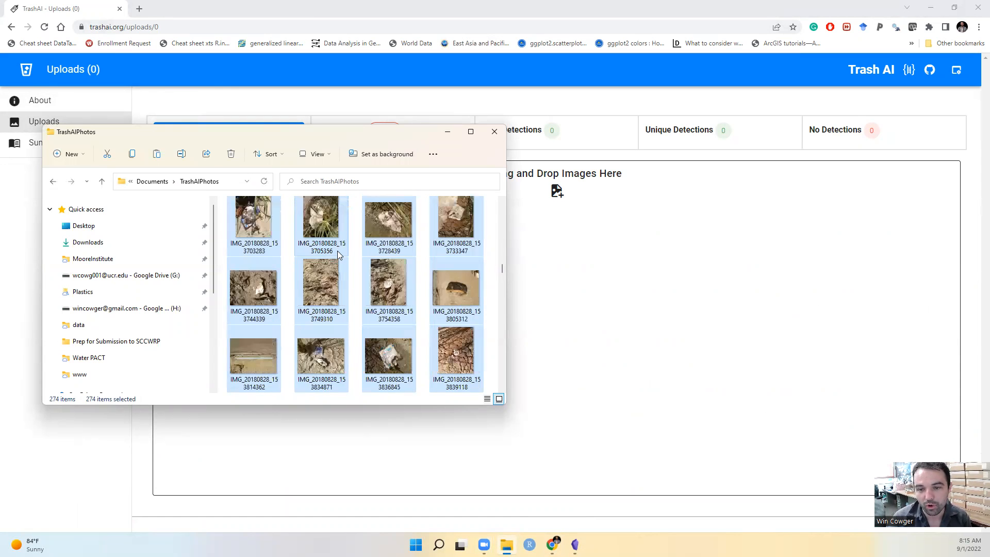
scroll(338, 253, "down", 5)
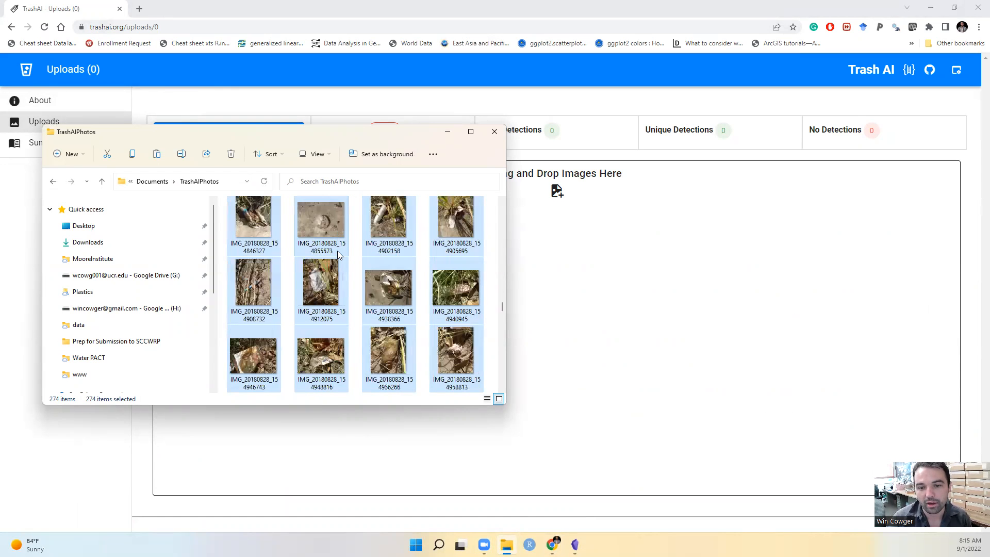
scroll(337, 250, "down", 5)
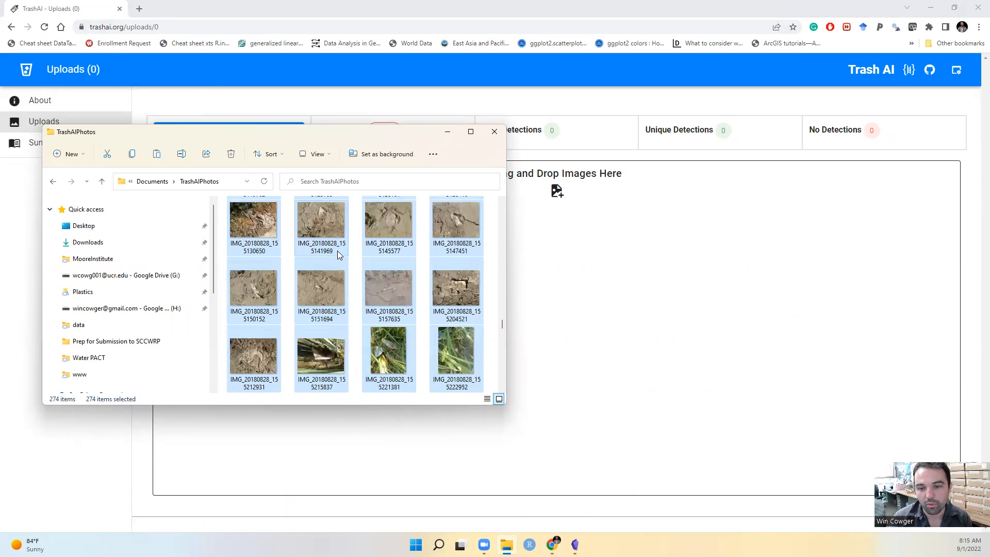
scroll(317, 282, "down", 5)
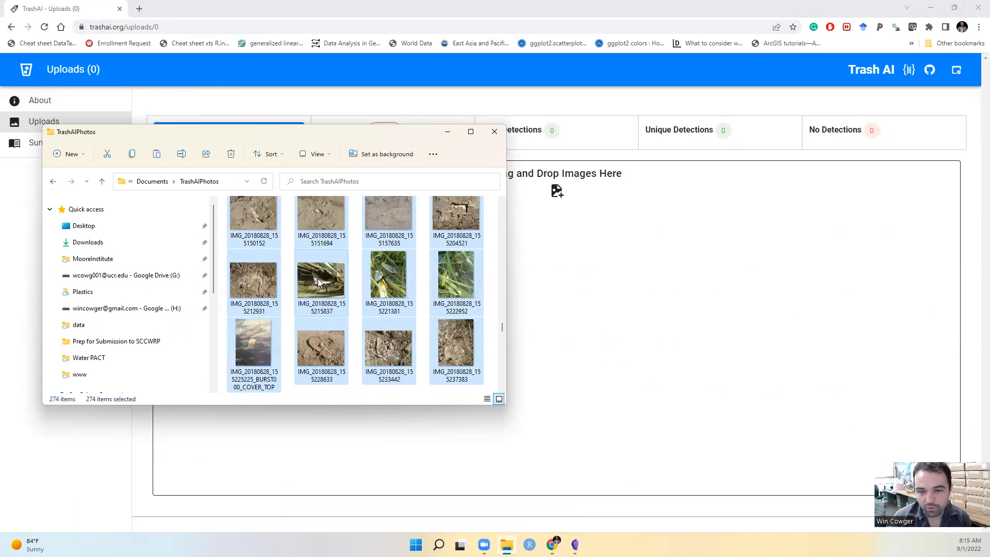
scroll(322, 300, "down", 3)
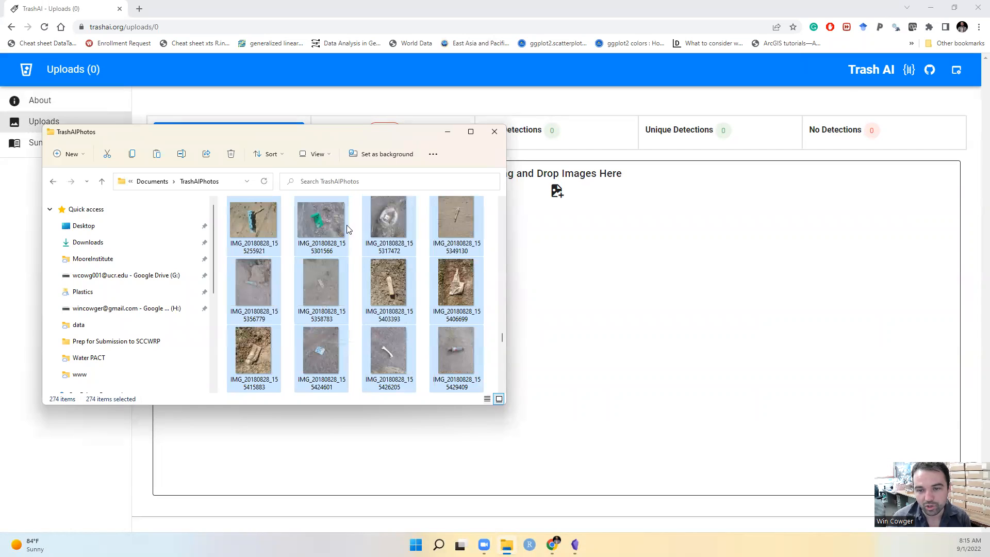
scroll(338, 274, "down", 3)
scroll(339, 274, "down", 3)
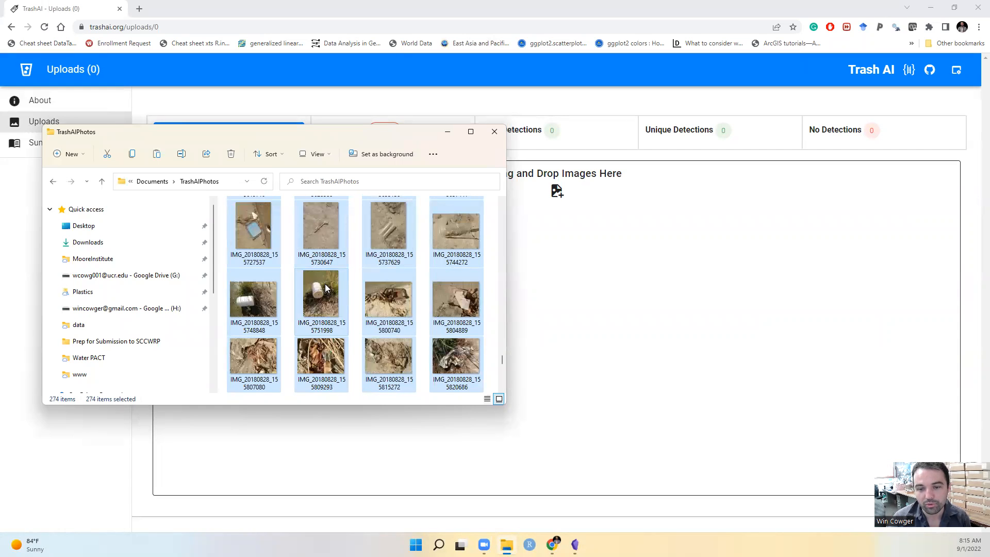
scroll(336, 260, "down", 3)
left_click_drag(317, 230, 621, 301)
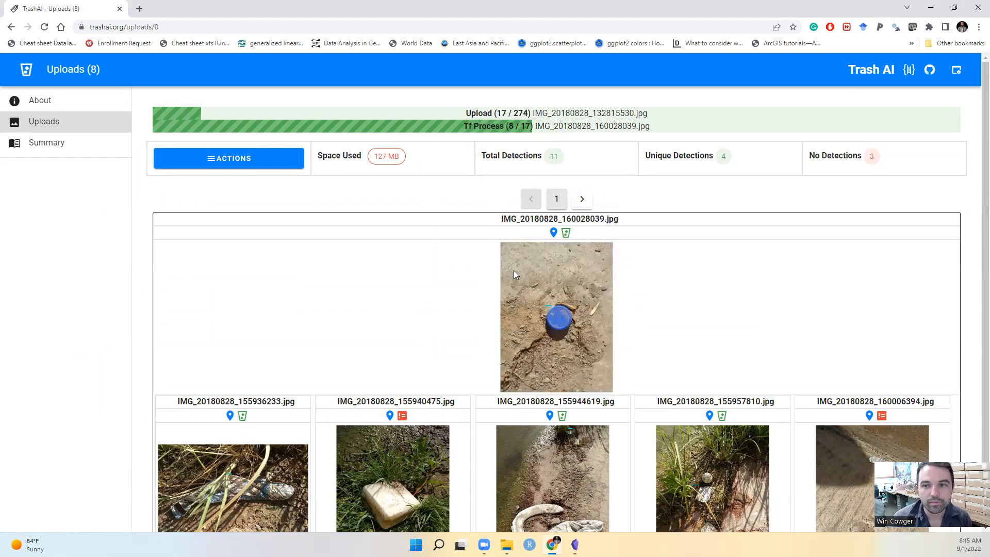
Open the About page and view the project's GitHub repository in a new tab, looking over its file list and README
left_click(77, 100)
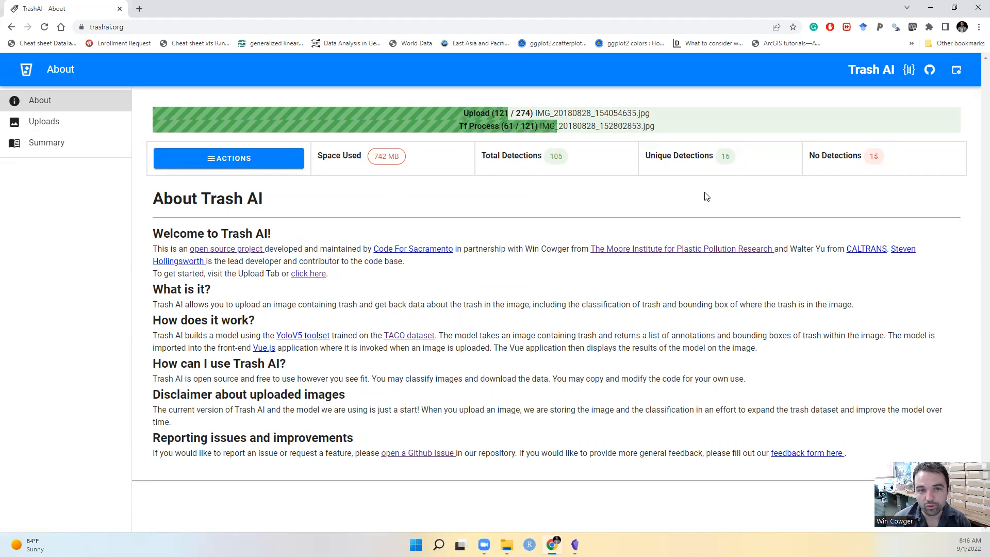
right_click(931, 74)
left_click(906, 81)
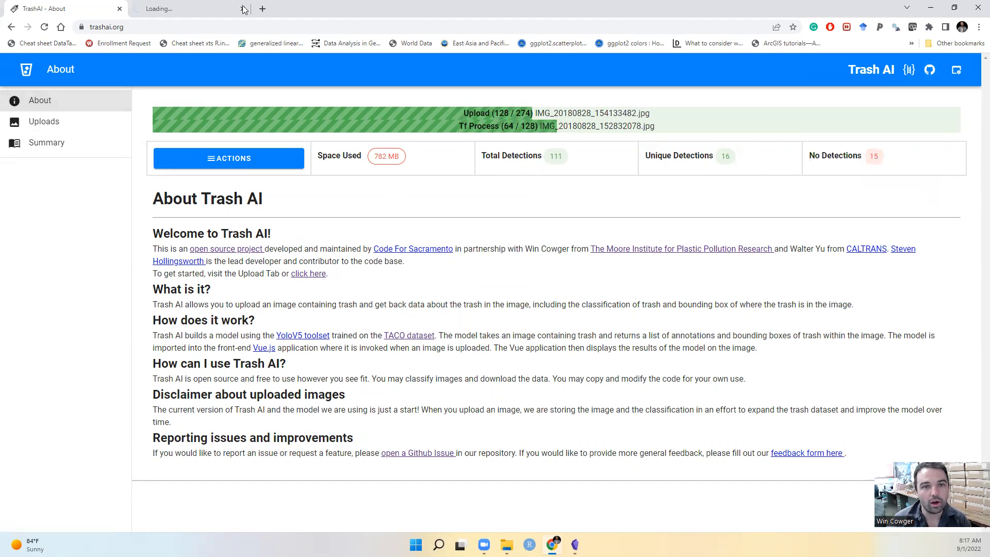
left_click(196, 8)
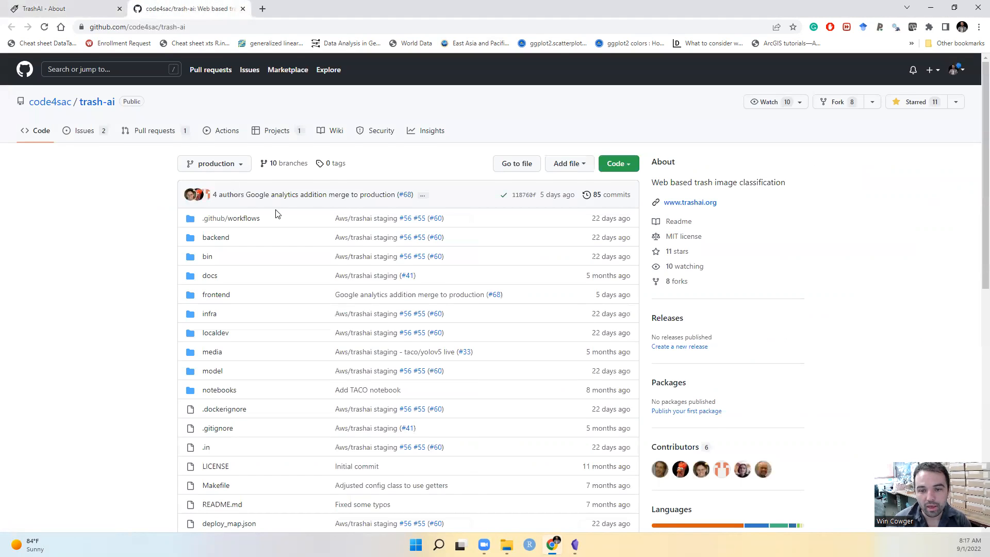
scroll(276, 214, "down", 15)
scroll(333, 235, "up", 15)
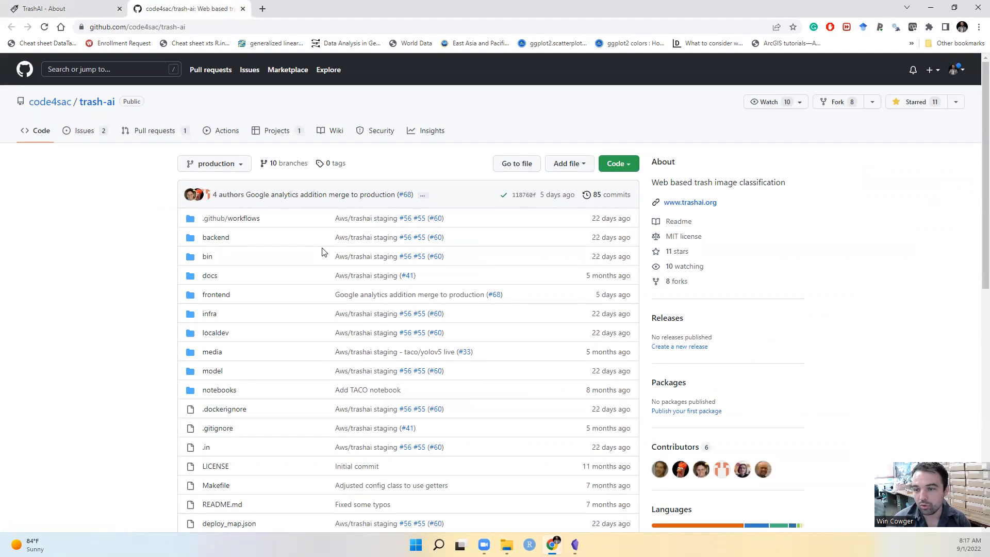
scroll(324, 252, "down", 9)
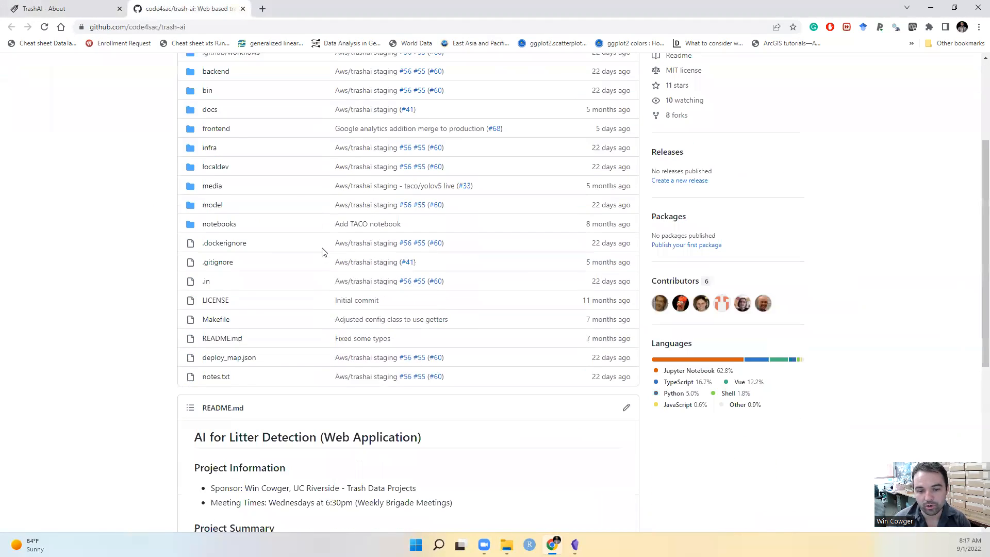
scroll(323, 252, "up", 10)
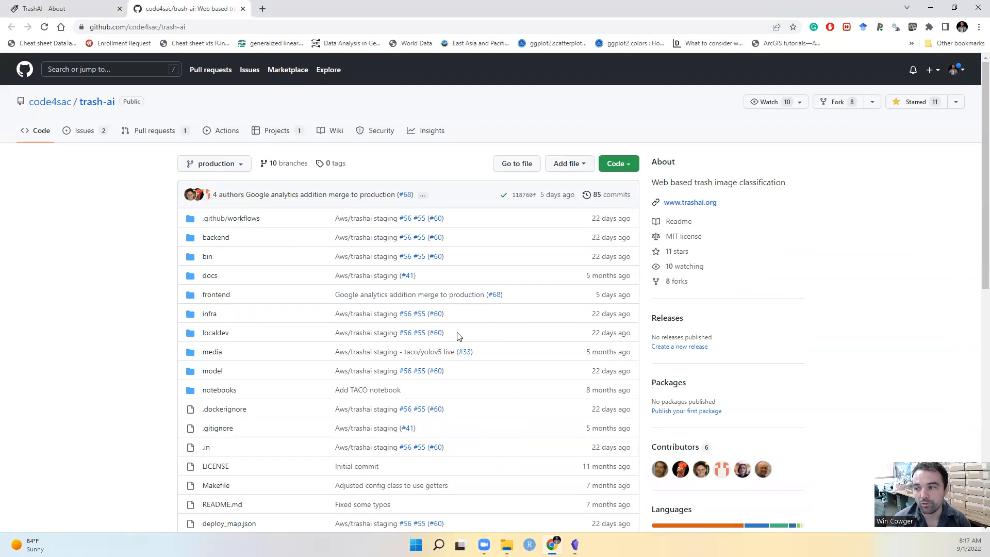
Return to Trash AI and review the source photos in the TrashAIPhotos folder, minimizing the folder window when done
left_click(62, 6)
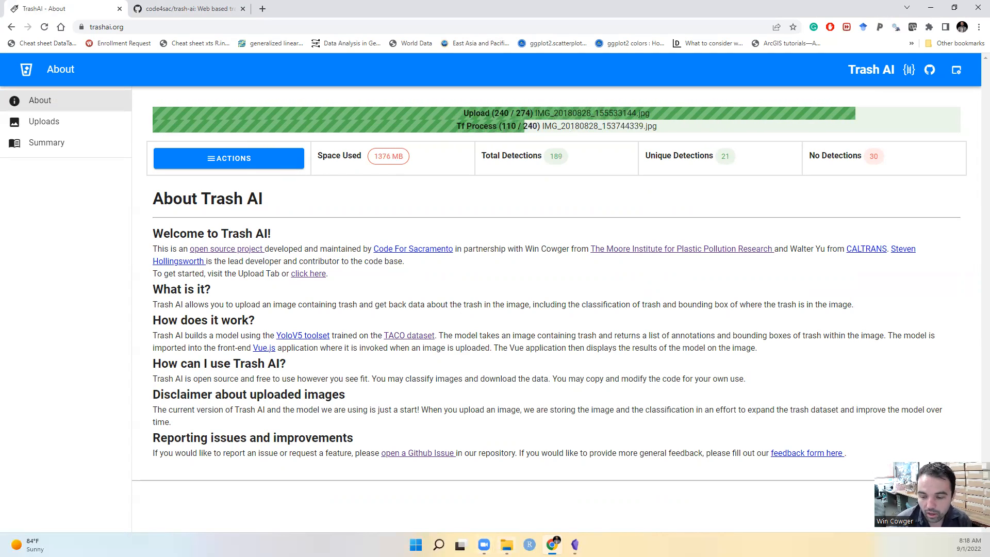
left_click(507, 545)
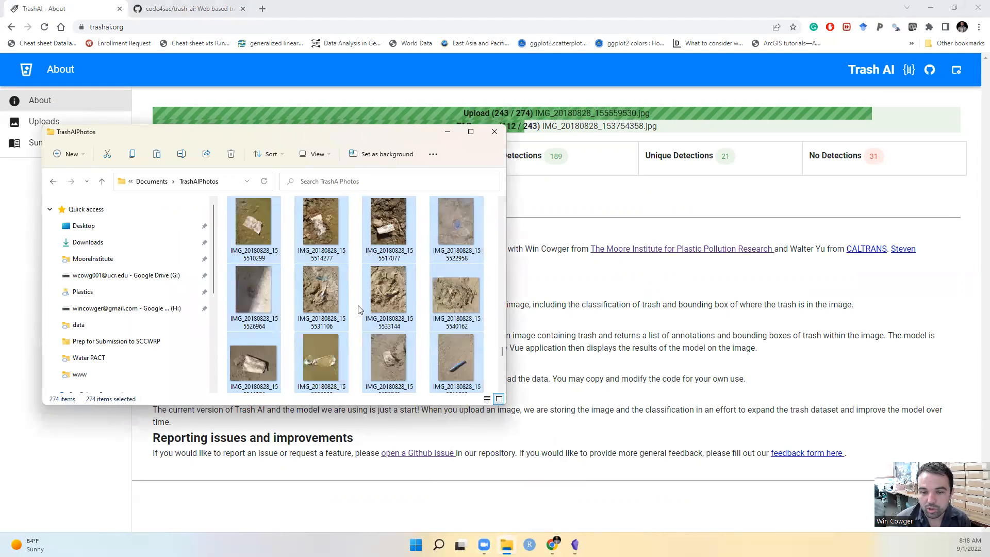
scroll(360, 309, "up", 3)
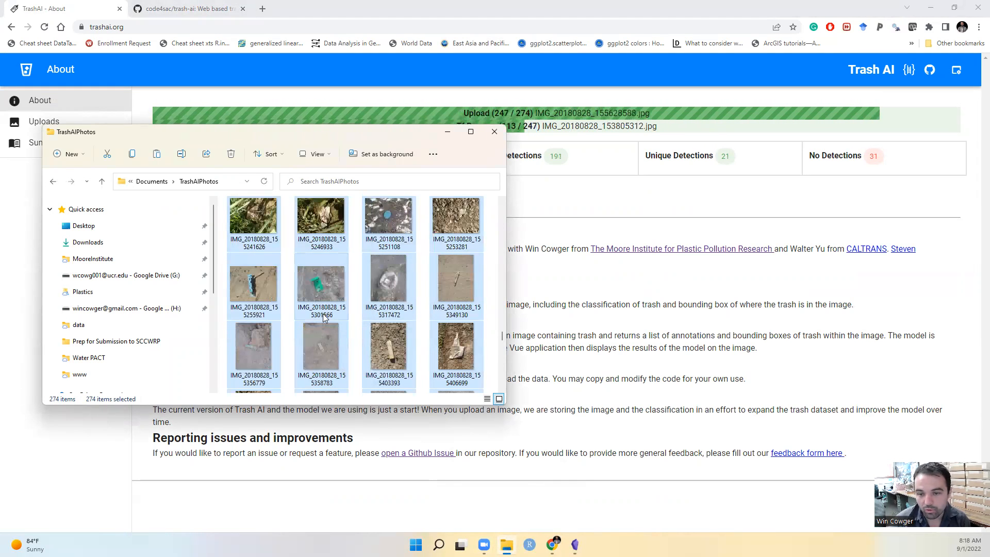
scroll(324, 317, "up", 10)
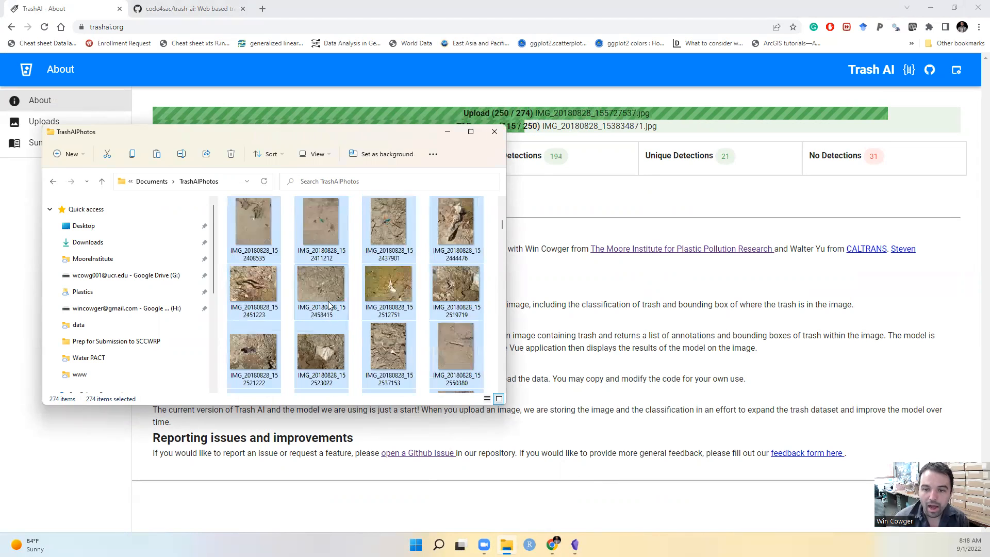
scroll(354, 279, "up", 10)
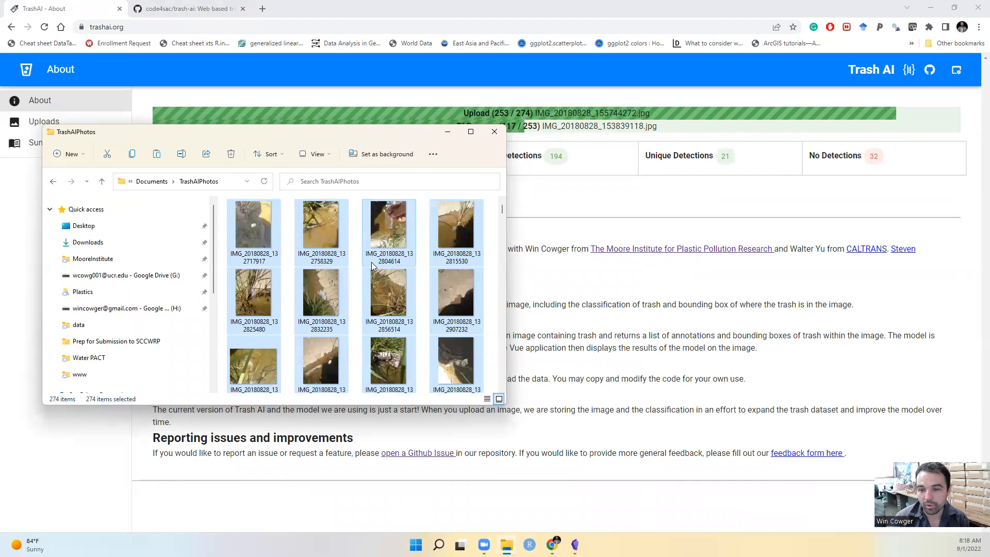
scroll(371, 262, "down", 10)
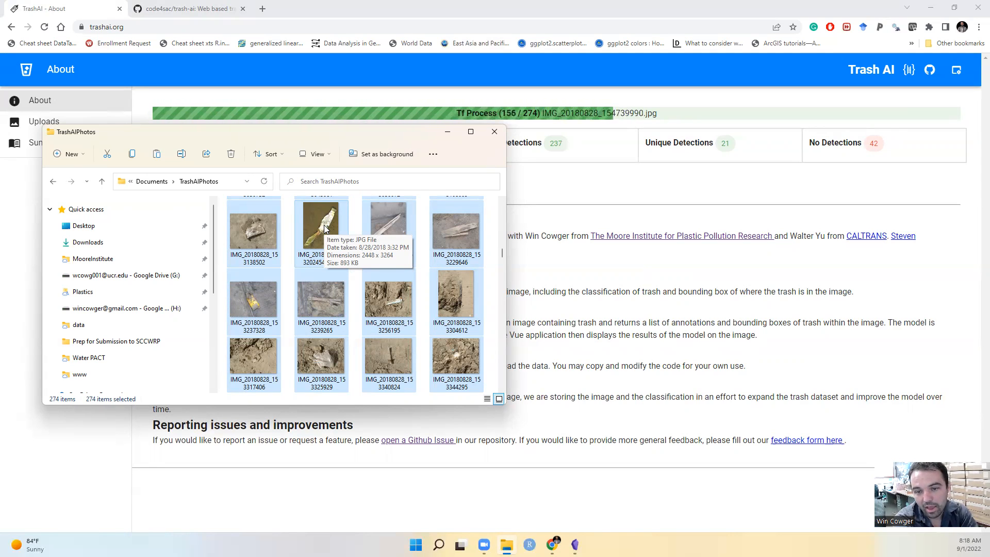
scroll(378, 276, "down", 15)
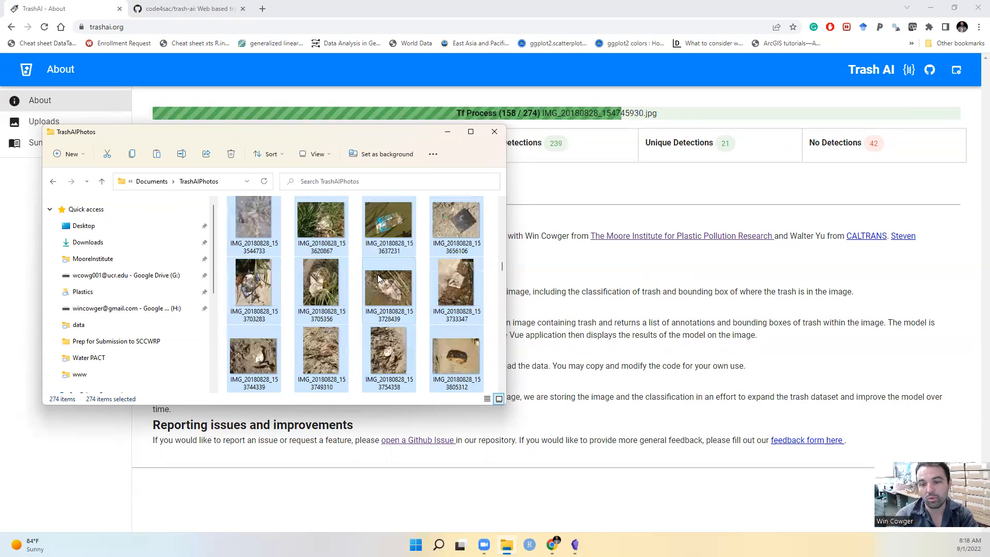
left_click(445, 132)
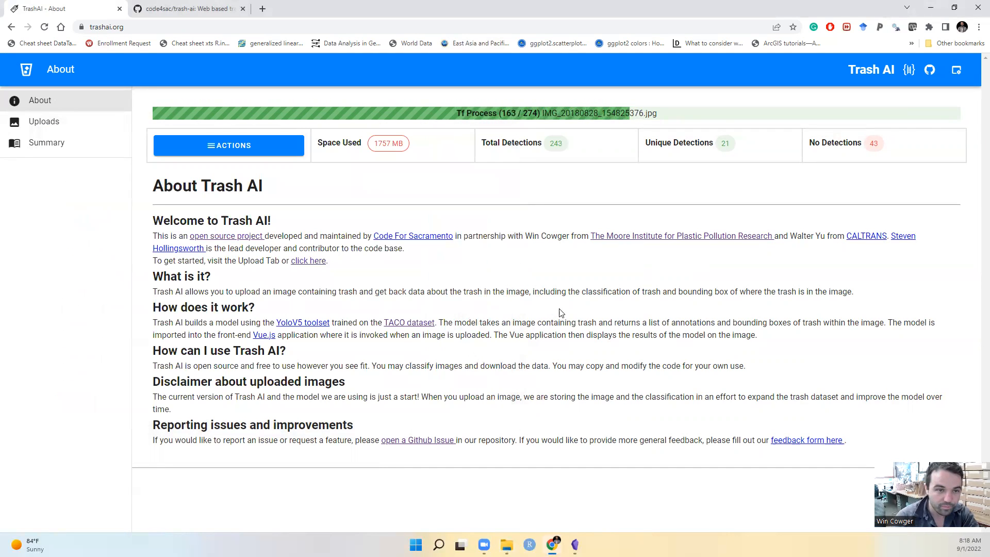
Browse the processed images on the Uploads page and open IMG_20180828_155944619.jpg
left_click(89, 129)
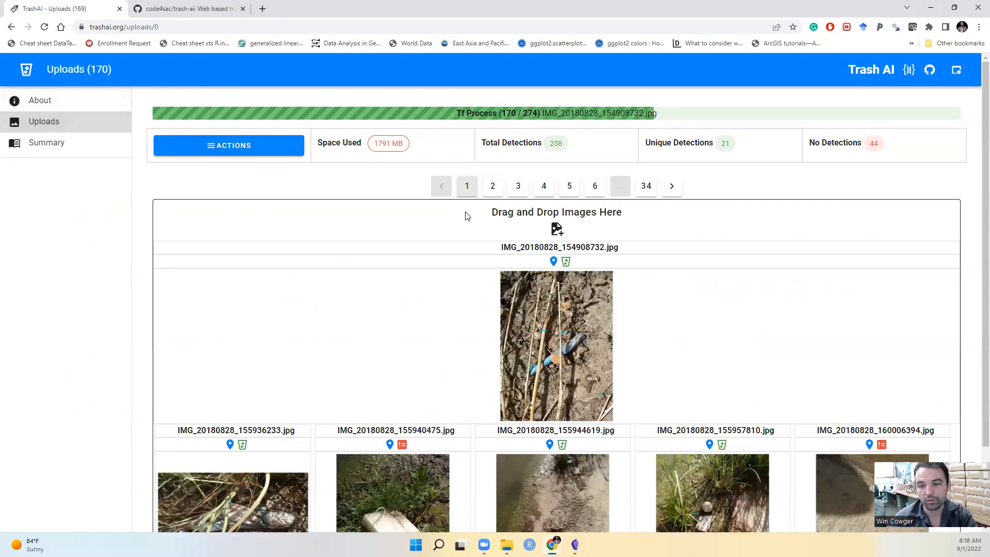
scroll(460, 316, "down", 1)
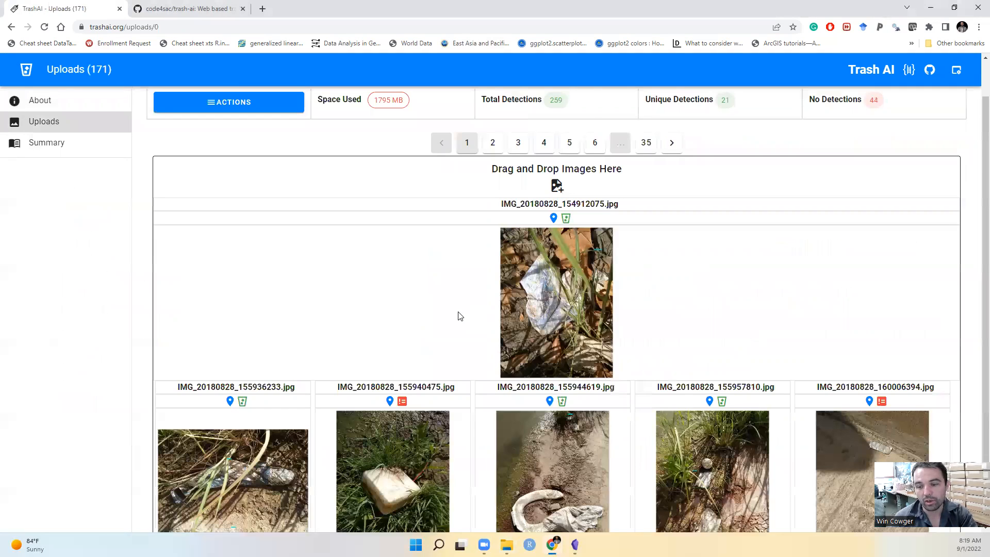
scroll(460, 316, "down", 1)
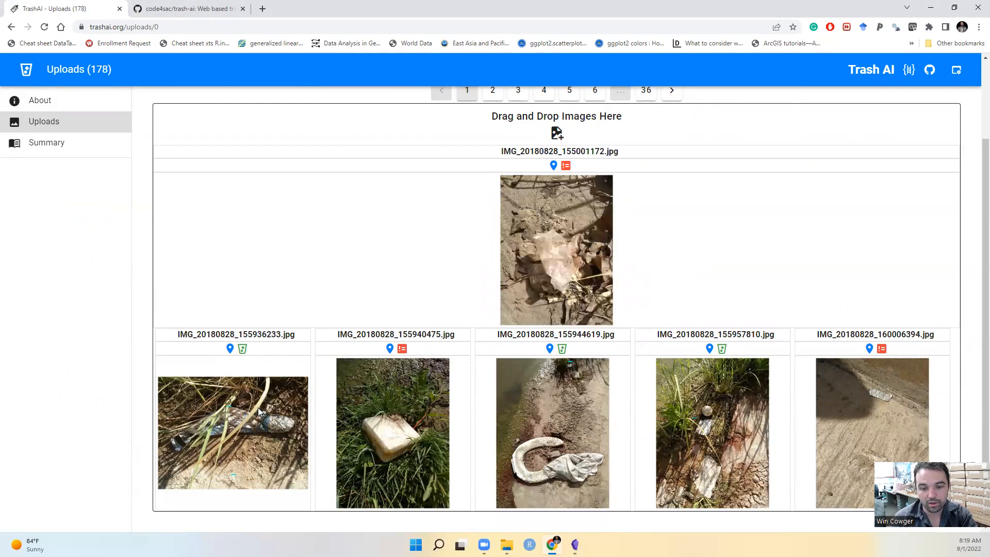
left_click(533, 434)
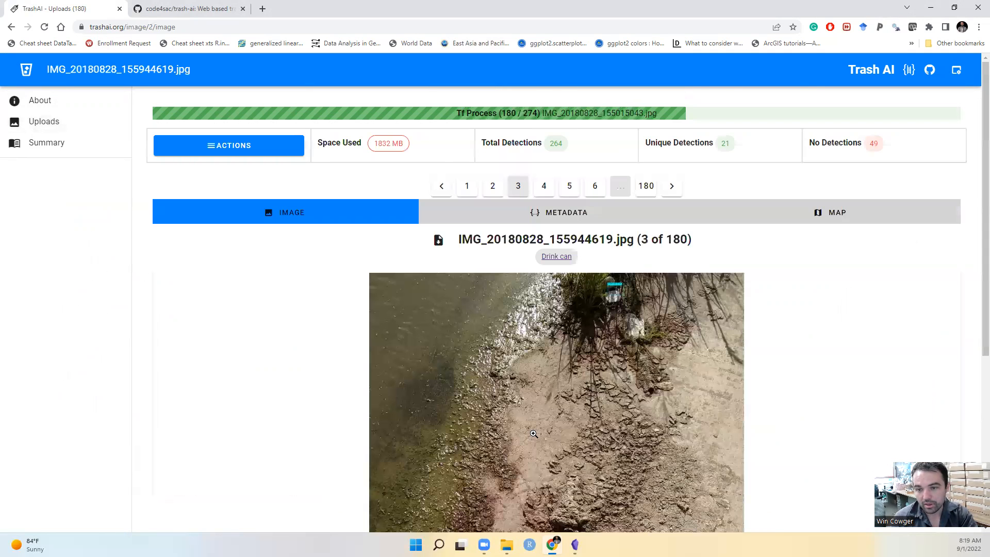
Examine the whole image against its Drink can label and bounding box to judge which trash items the model detected
scroll(537, 361, "down", 1)
scroll(537, 361, "down", 4)
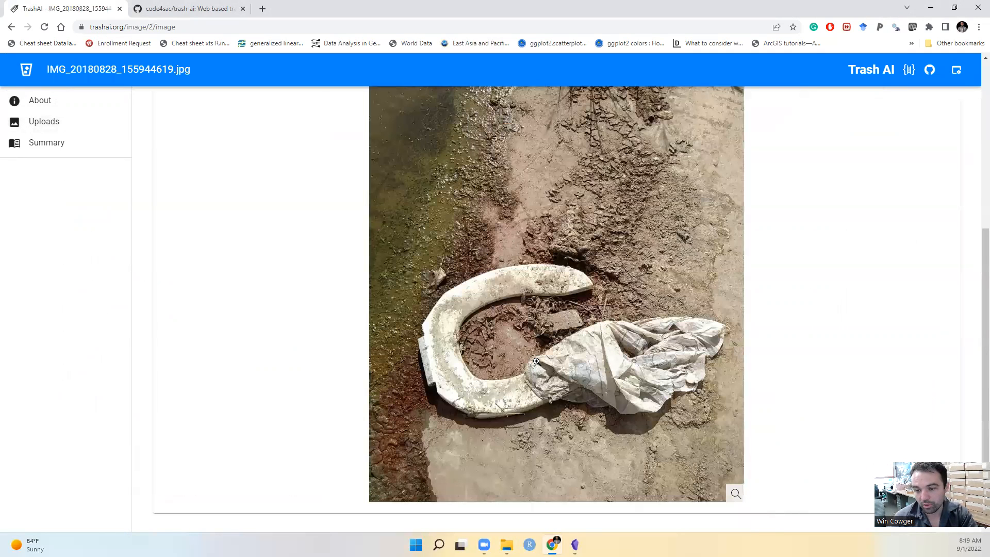
scroll(515, 361, "up", 5)
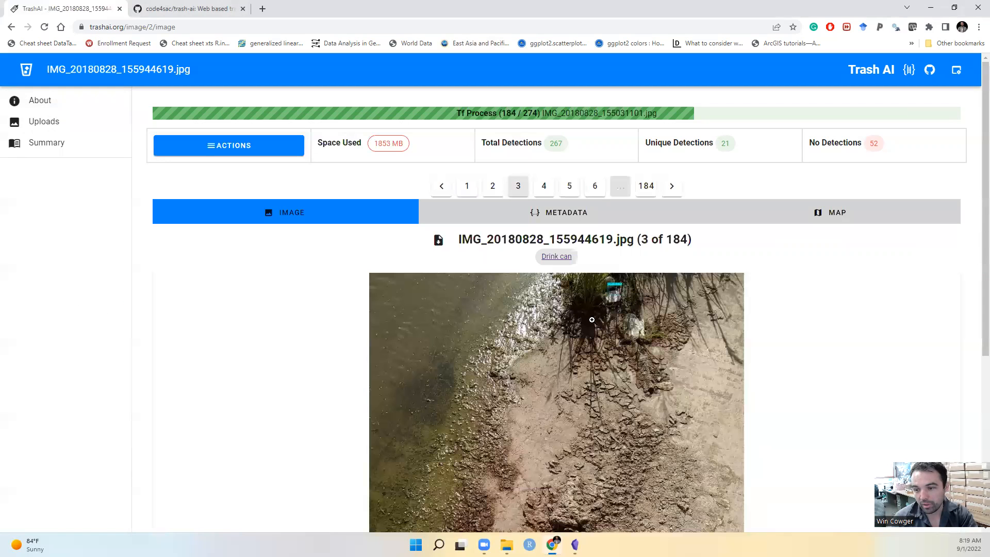
scroll(536, 351, "down", 1)
scroll(608, 367, "down", 3)
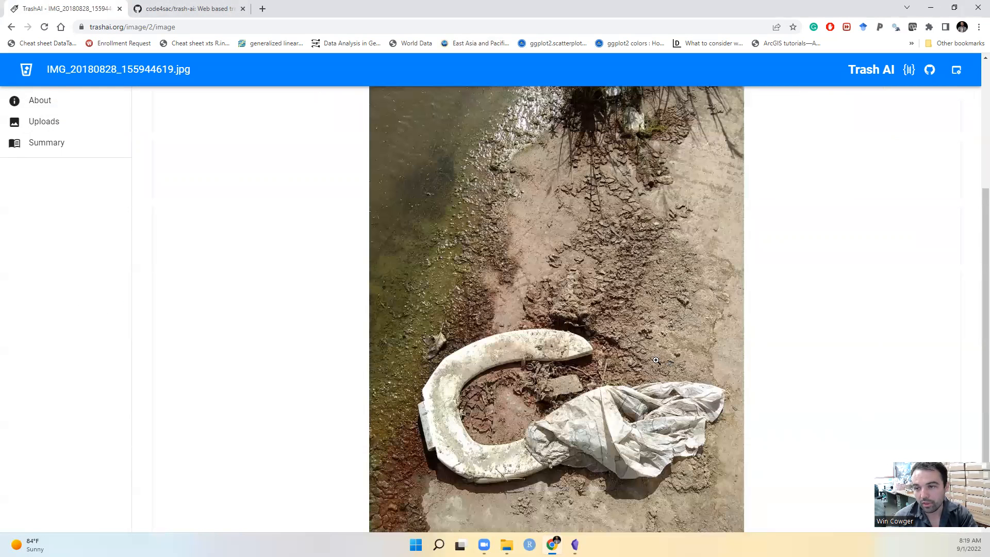
scroll(609, 353, "up", 4)
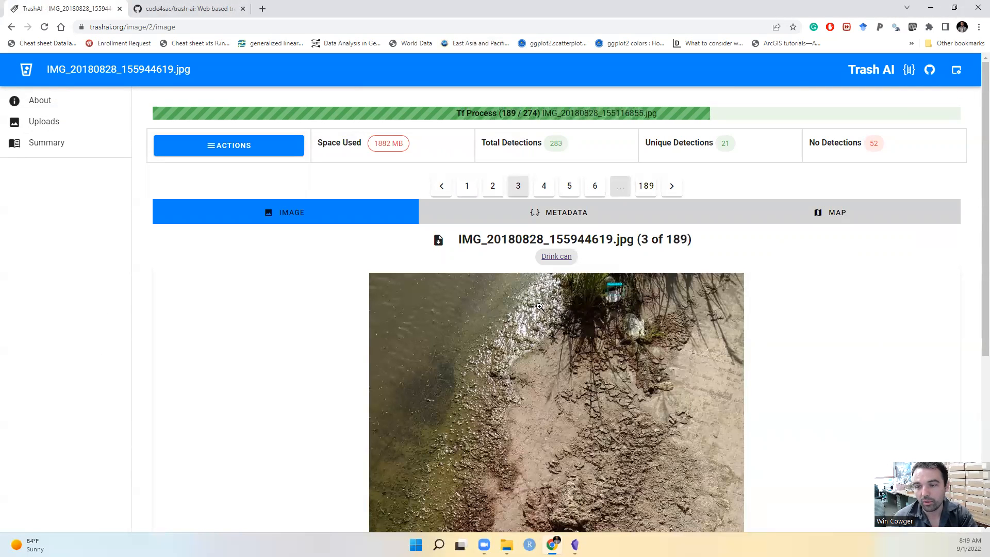
scroll(552, 341, "down", 1)
scroll(420, 276, "down", 4)
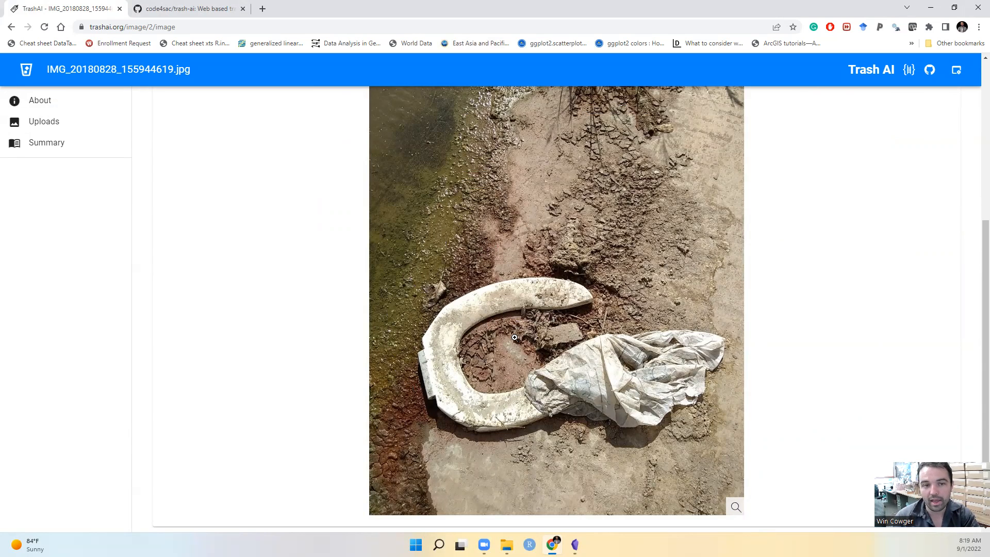
scroll(515, 340, "up", 2)
scroll(515, 339, "up", 2)
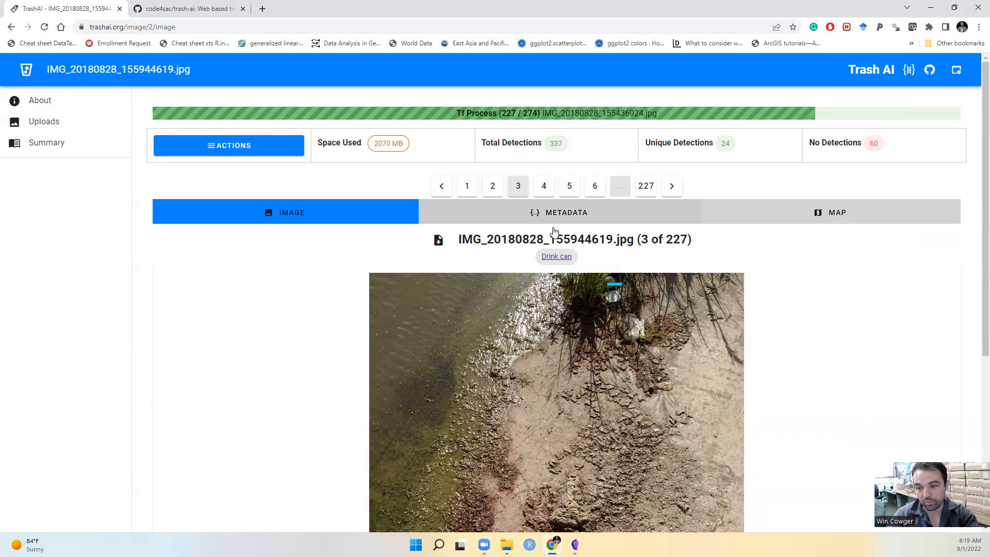
scroll(531, 304, "down", 3)
scroll(530, 308, "down", 2)
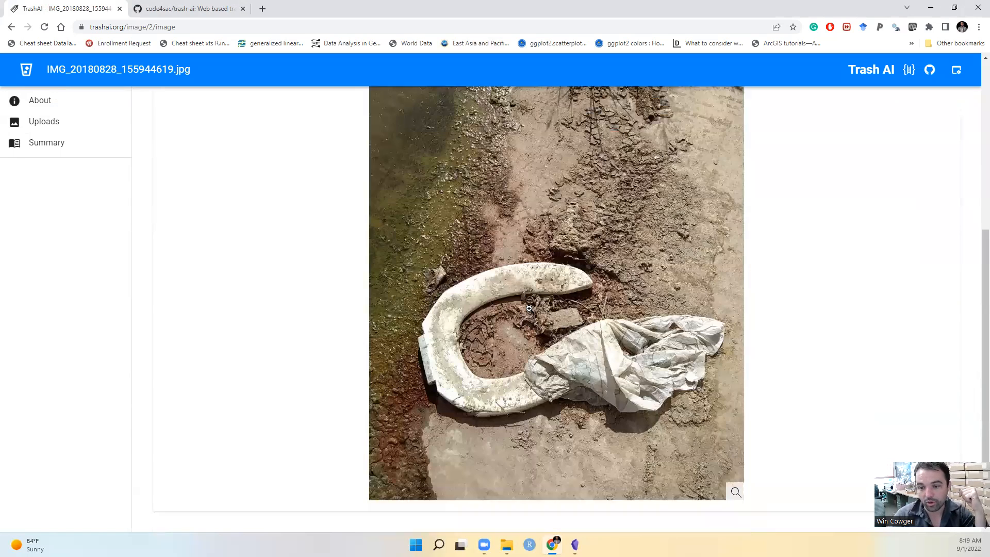
scroll(530, 308, "up", 1)
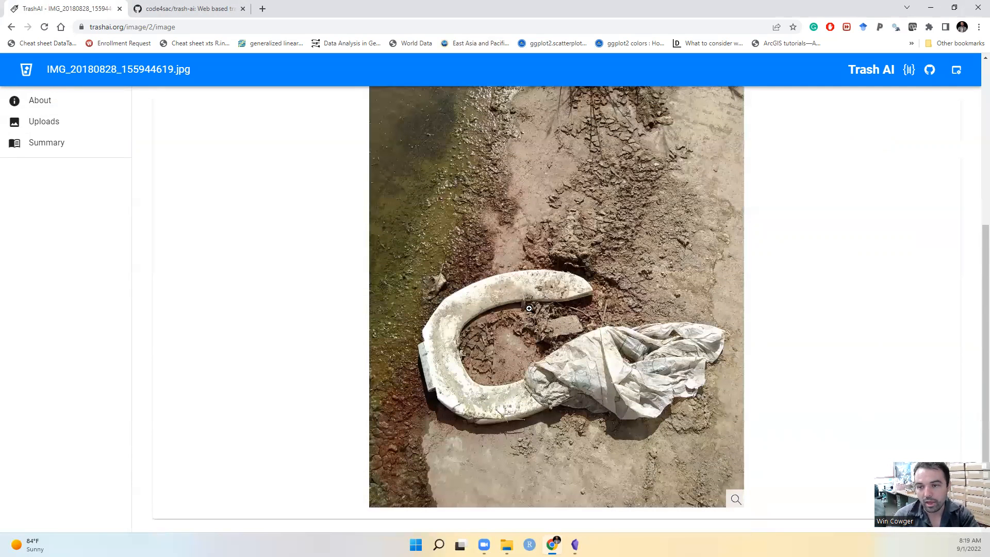
Open the metadata of IMG_20180828_155944619.jpg and read through its Exif data and the detection's coordinates, score and name
scroll(560, 225, "up", 5)
left_click(563, 216)
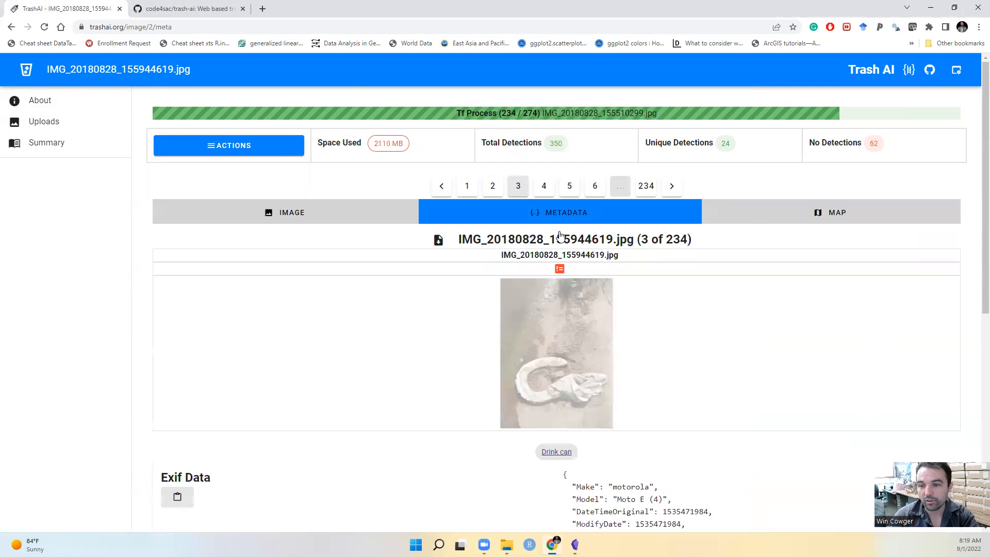
scroll(560, 235, "down", 7)
scroll(606, 196, "down", 1)
scroll(544, 254, "up", 4)
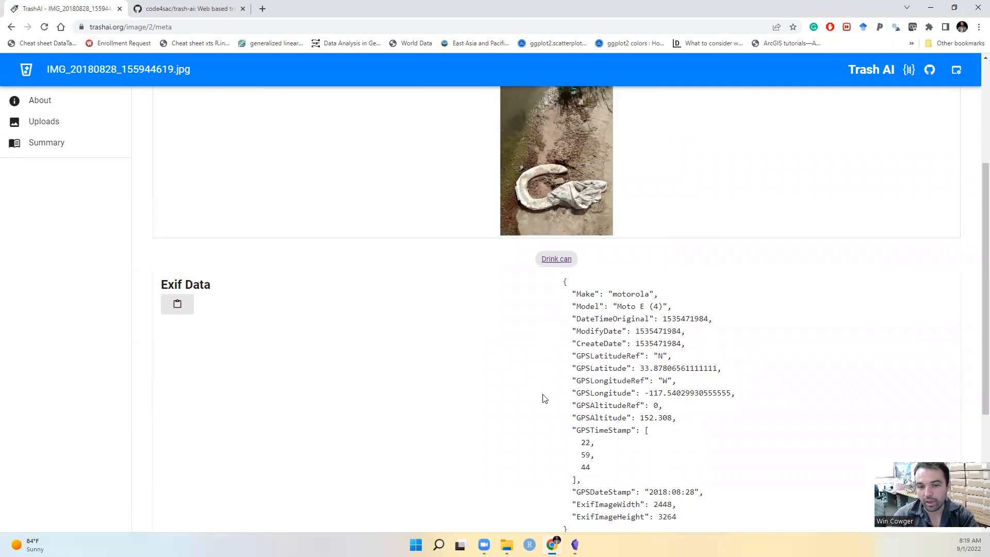
scroll(549, 400, "down", 2)
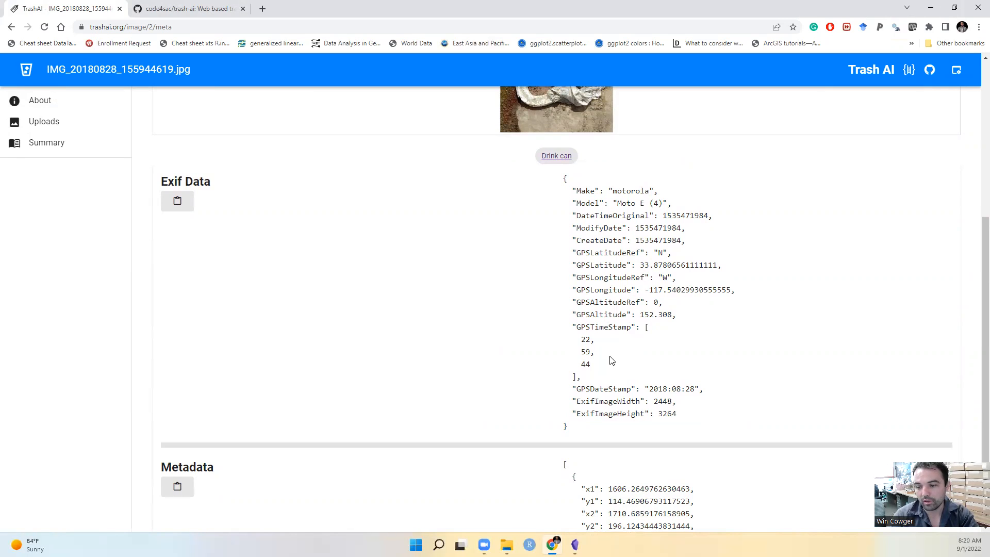
scroll(614, 361, "down", 2)
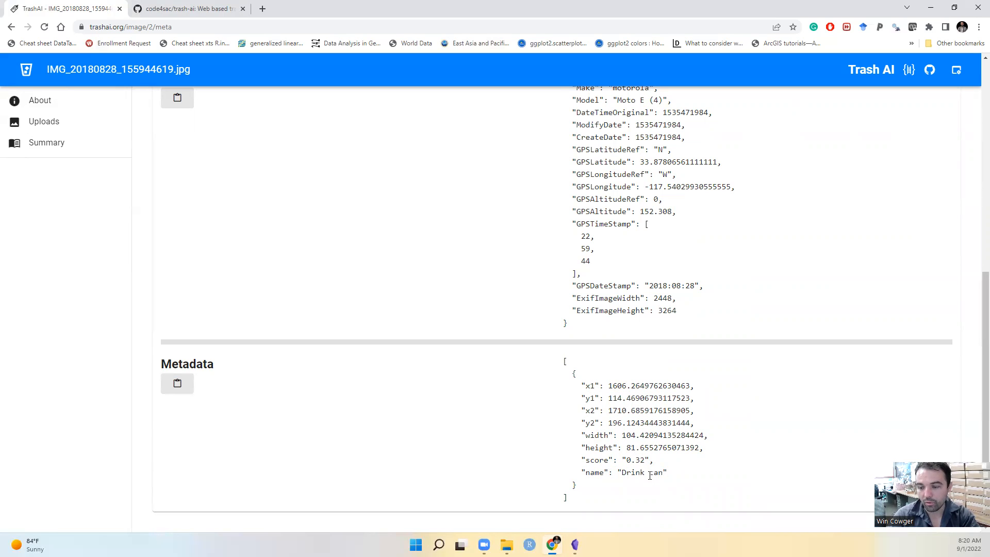
scroll(613, 325, "up", 8)
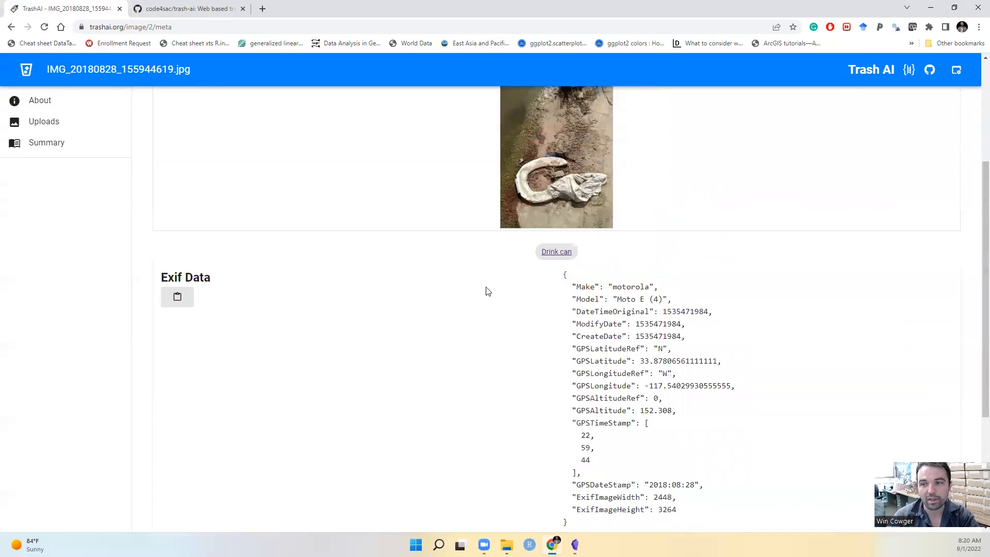
Open the map for IMG_20180828_155944619.jpg and examine where the photo was taken
left_click(793, 205)
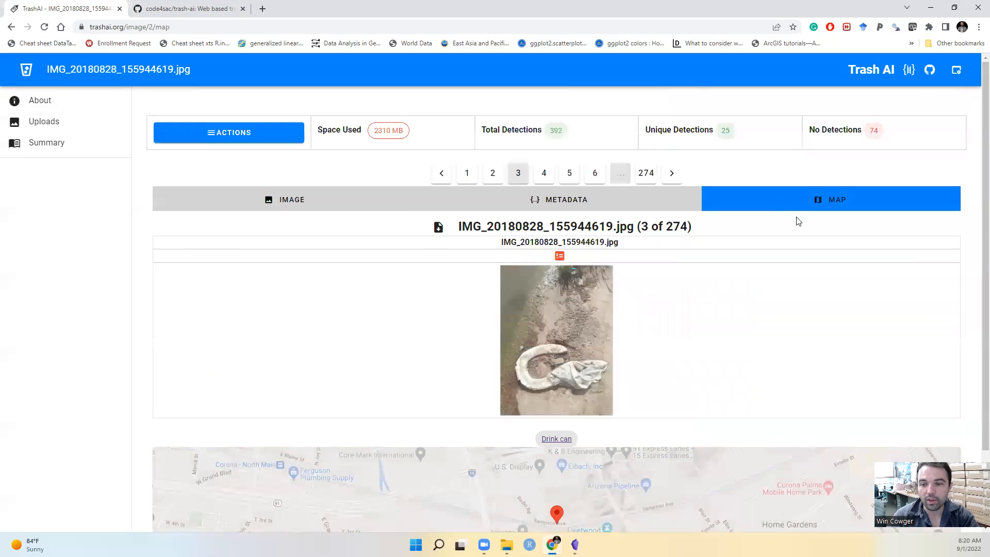
scroll(645, 315, "down", 2)
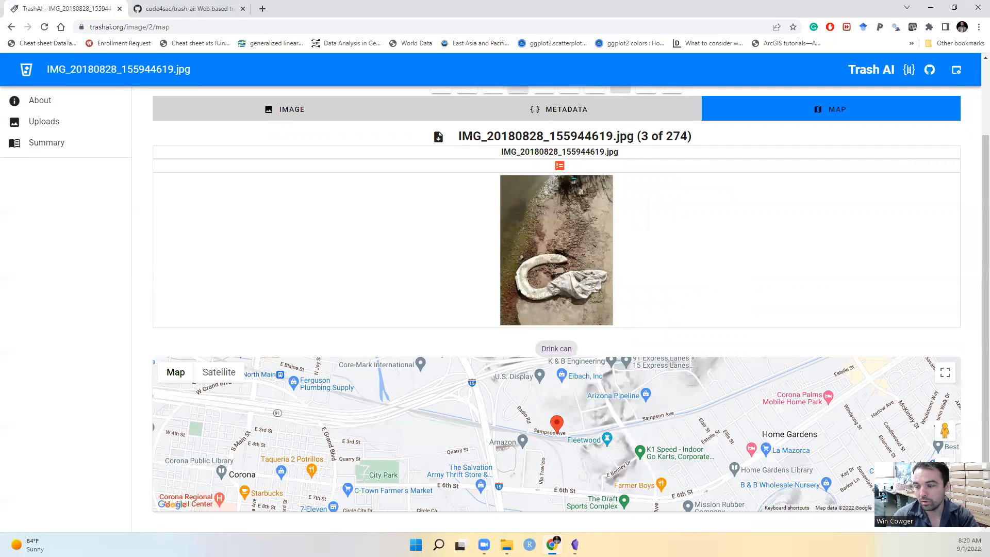
scroll(663, 433, "up", 2)
scroll(555, 433, "down", 2)
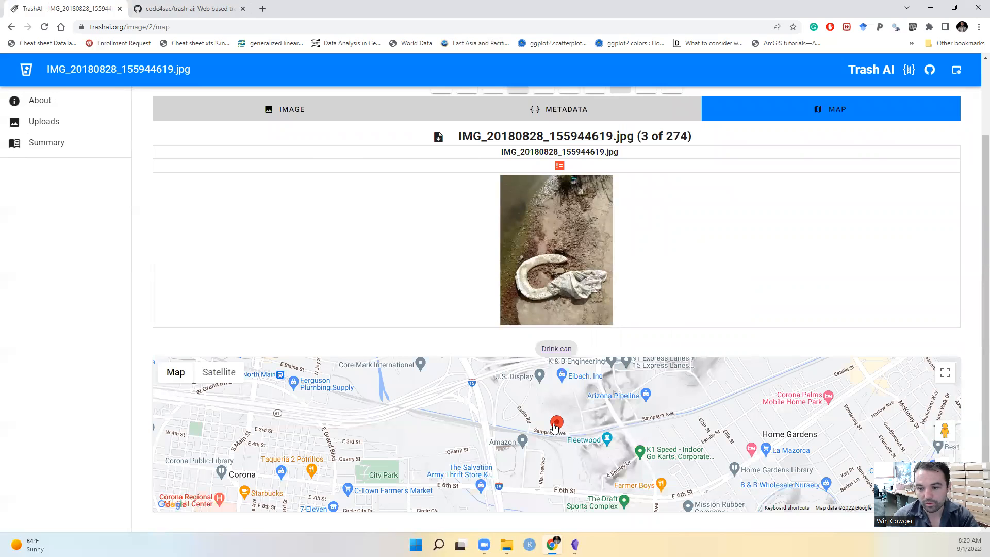
Open the Summary page's map of all photos and zoom in on the cluster of image markers
left_click(62, 146)
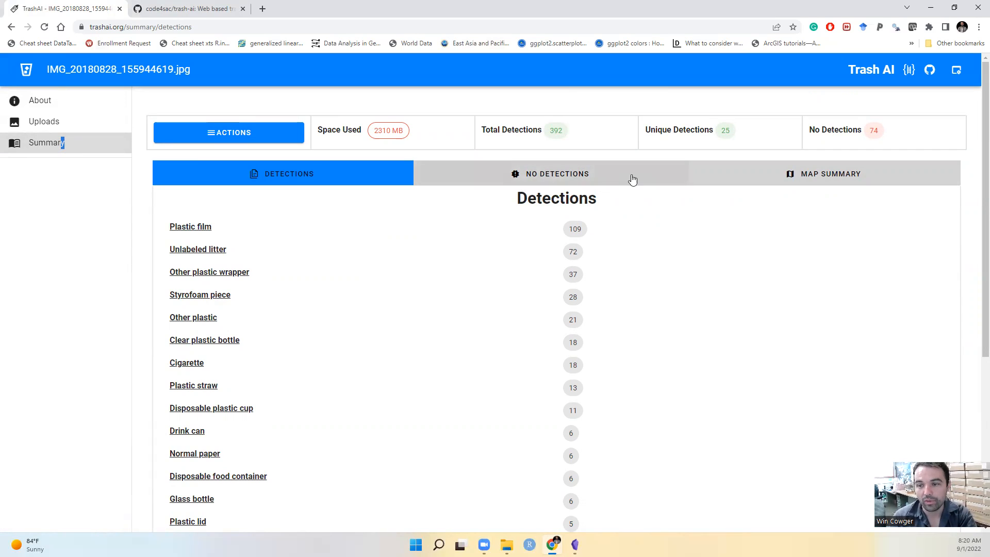
left_click(814, 182)
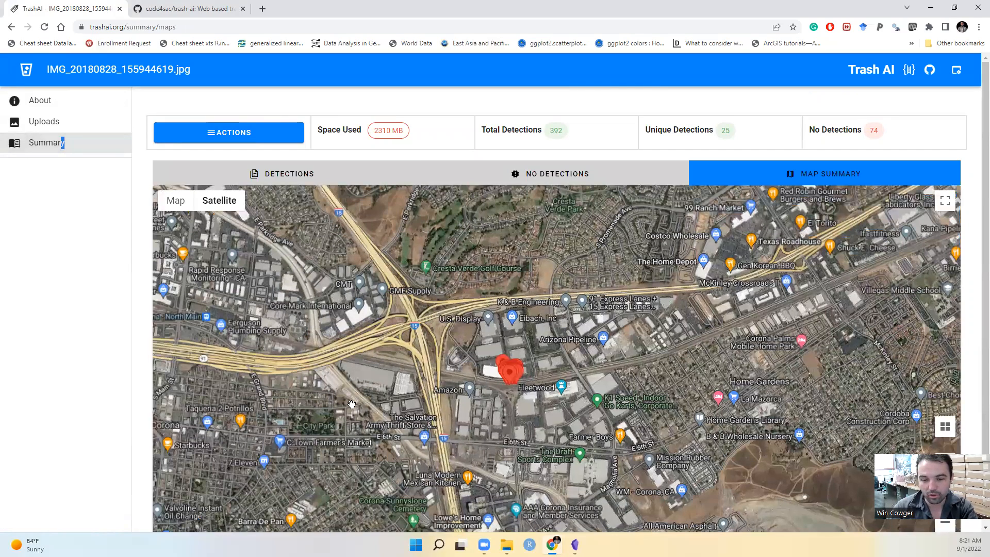
scroll(550, 357, "up", 3)
left_click_drag(426, 431, 541, 405)
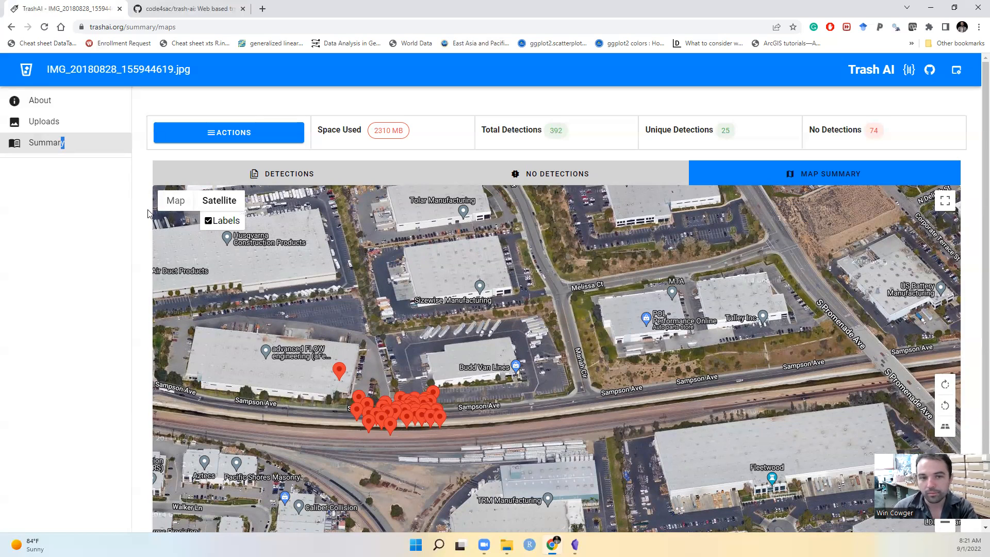
Show the No Detections summary and look through the photos in which the model found no trash
left_click(563, 174)
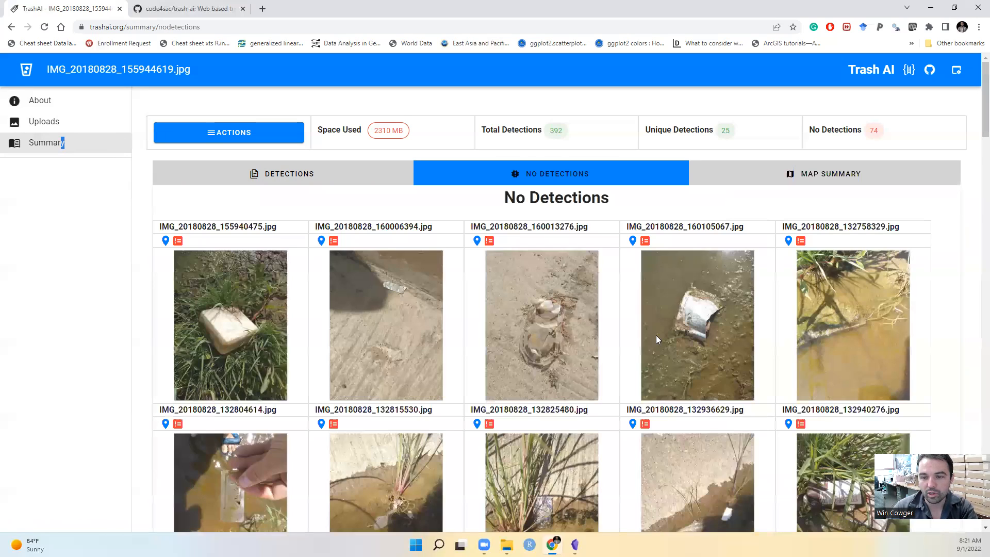
scroll(587, 354, "down", 8)
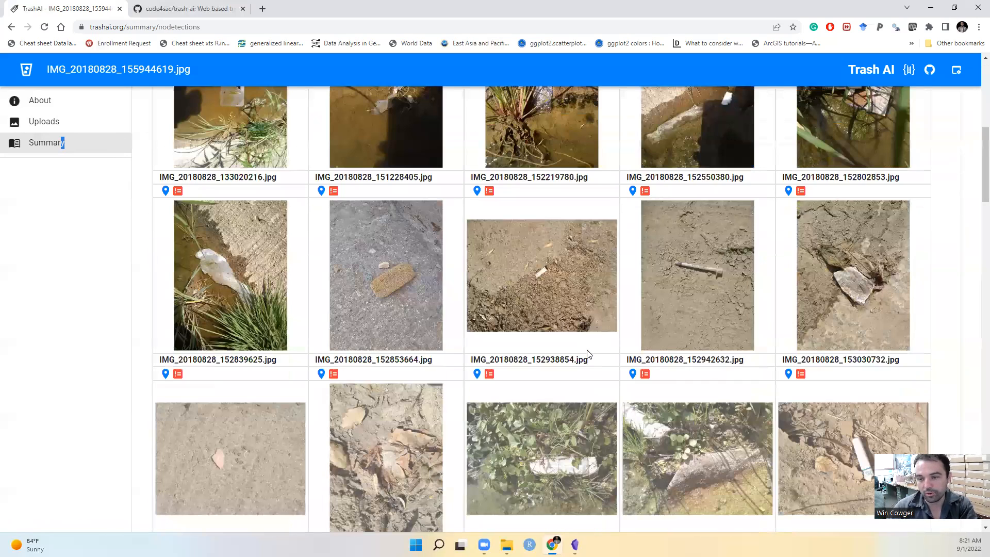
scroll(588, 354, "down", 15)
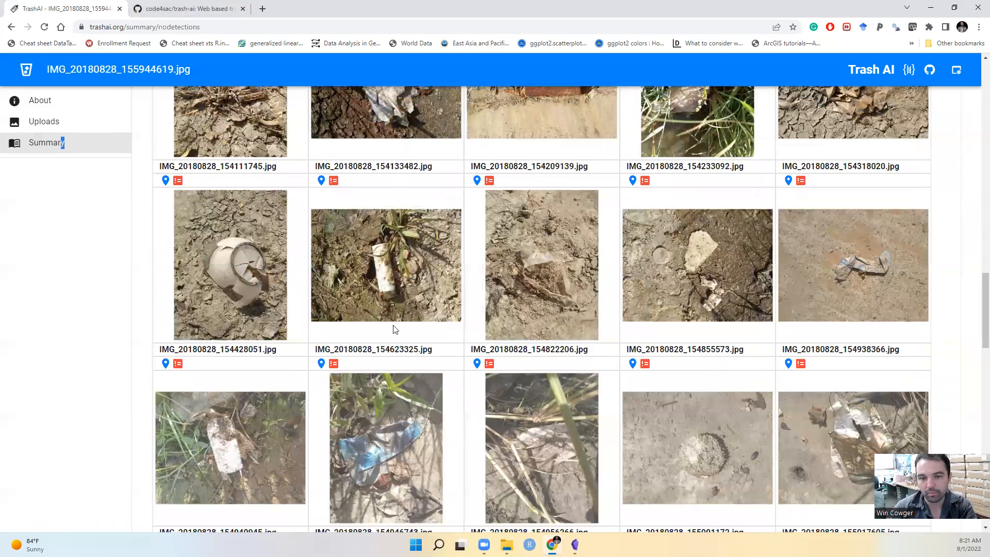
scroll(395, 329, "down", 10)
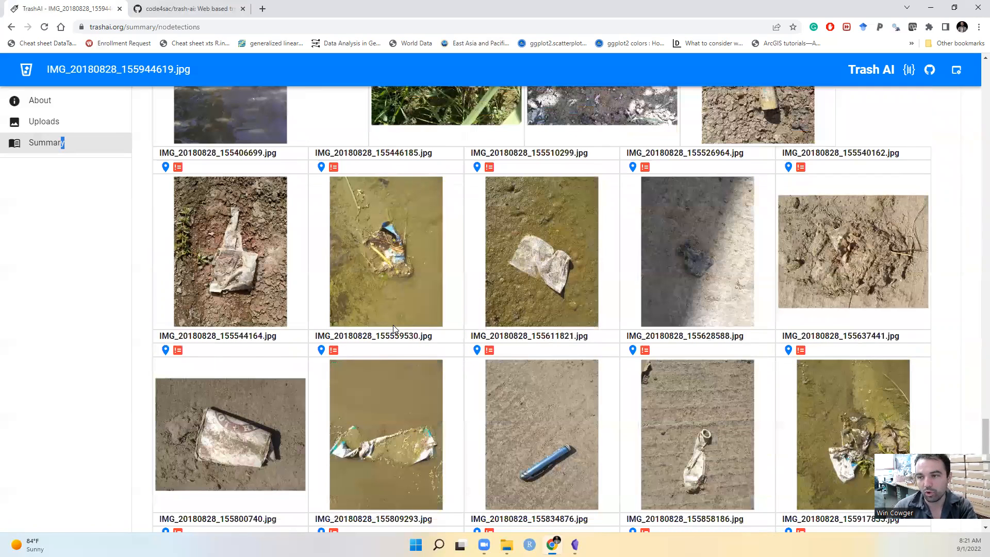
scroll(394, 327, "up", 20)
scroll(866, 136, "up", 2)
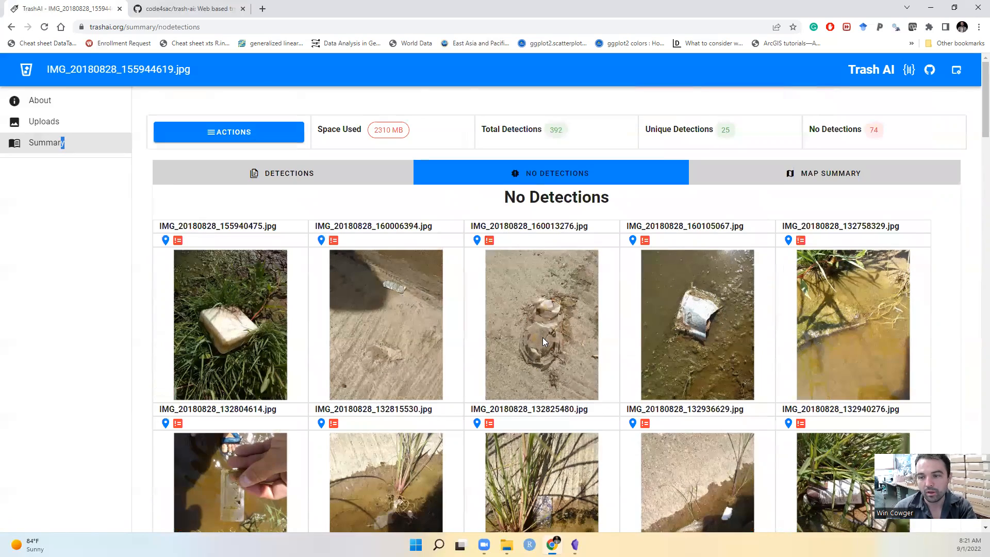
scroll(543, 341, "down", 15)
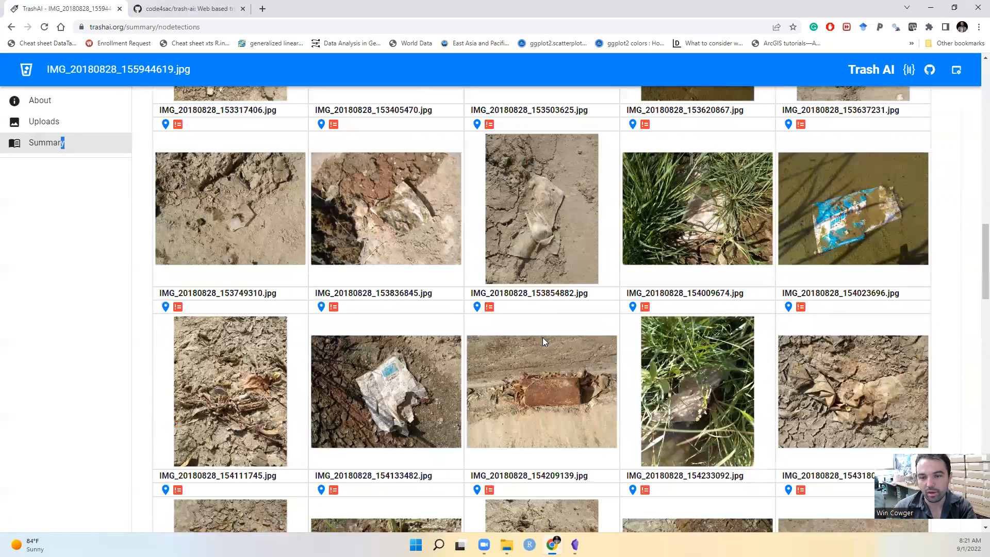
scroll(543, 338, "up", 10)
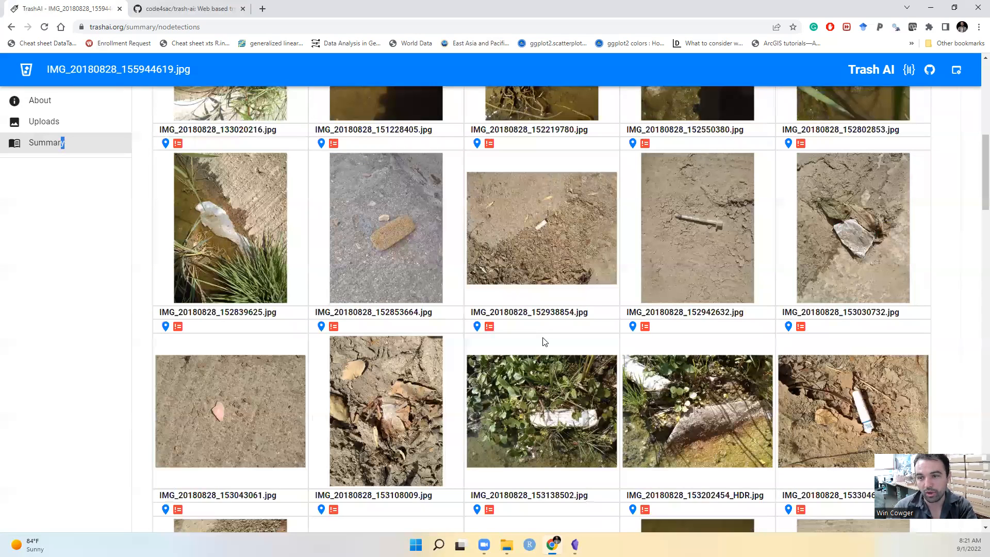
scroll(548, 346, "up", 10)
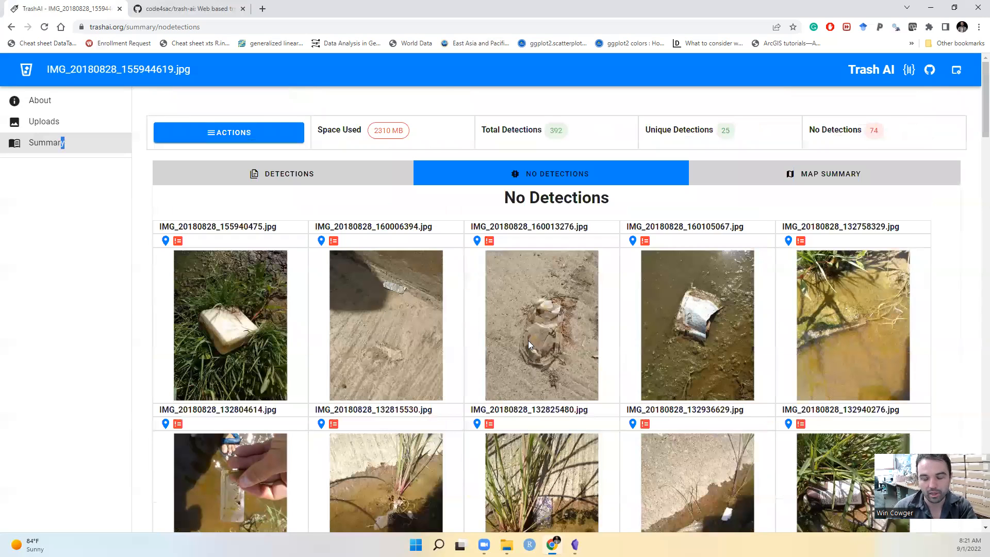
Return to the Detections summary and review the list of detected trash categories with their counts
left_click(296, 180)
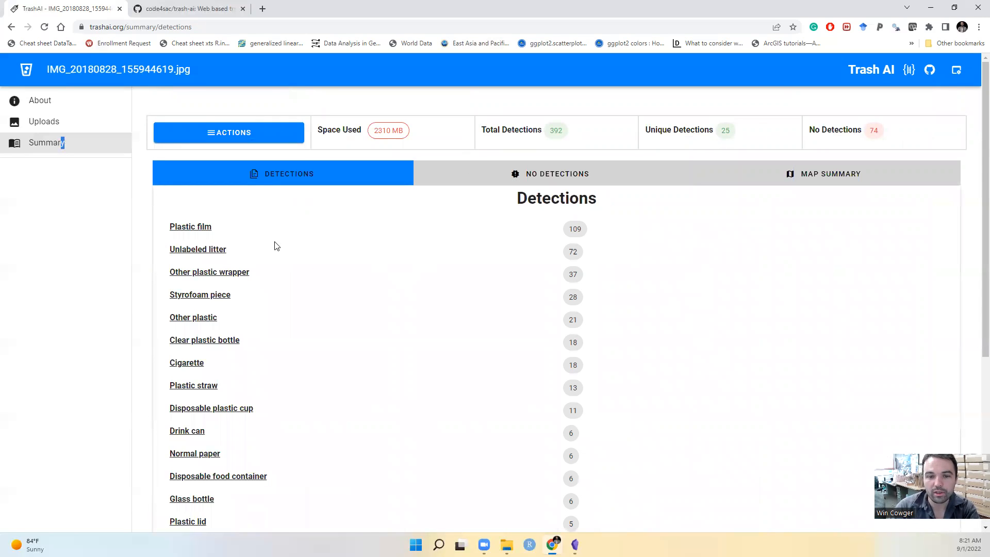
scroll(361, 258, "down", 2)
scroll(346, 273, "up", 2)
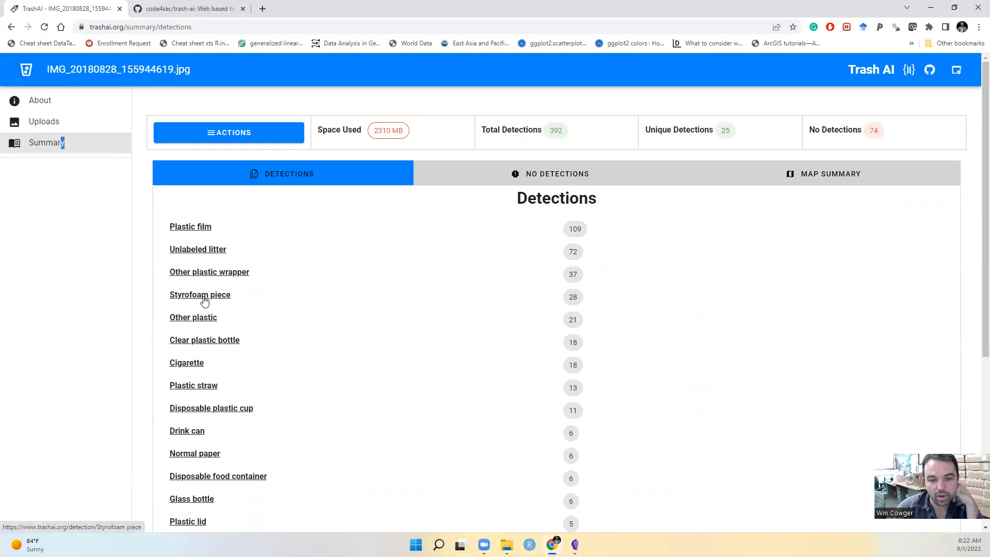
Open the Plastic film category and browse the images and labels assigned to it
left_click(197, 228)
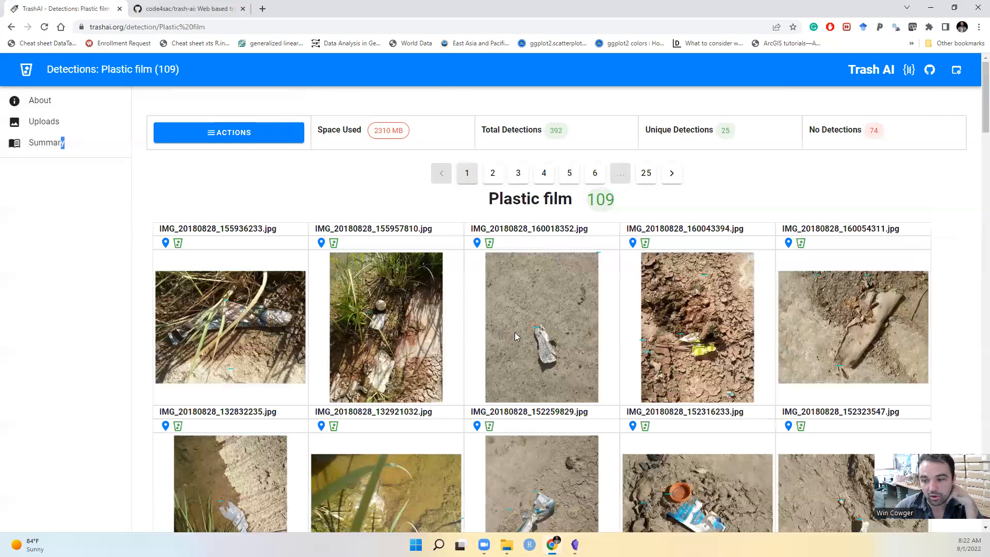
scroll(515, 336, "down", 2)
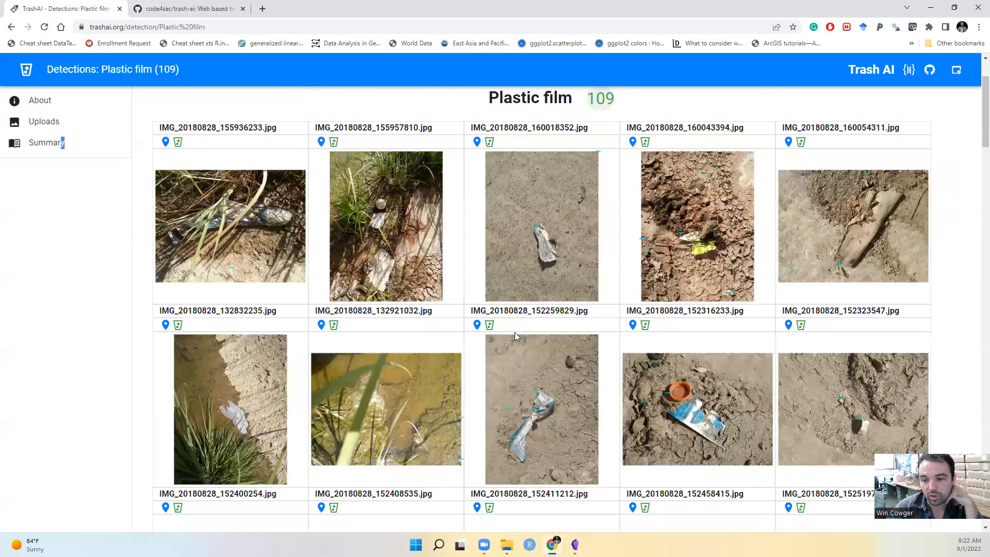
scroll(516, 336, "down", 9)
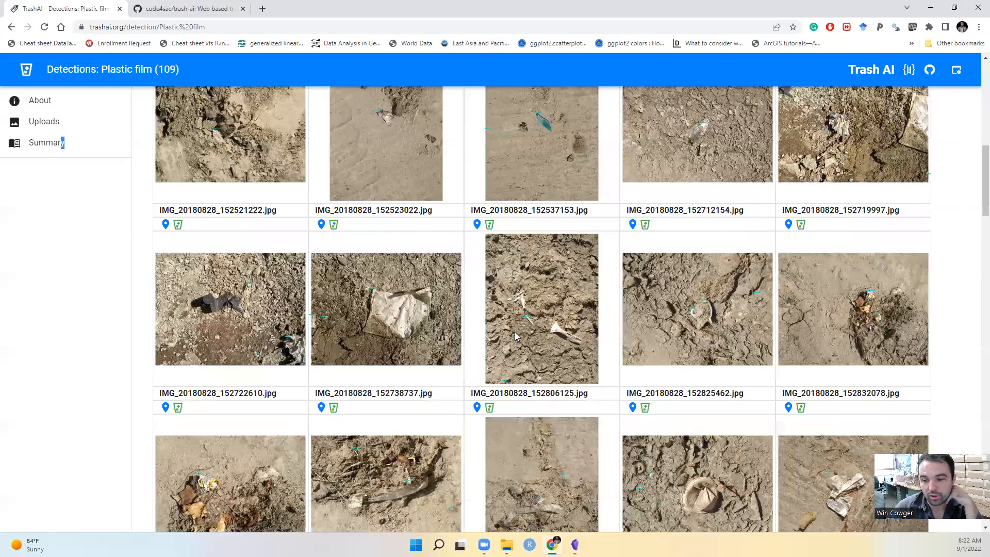
scroll(516, 337, "down", 12)
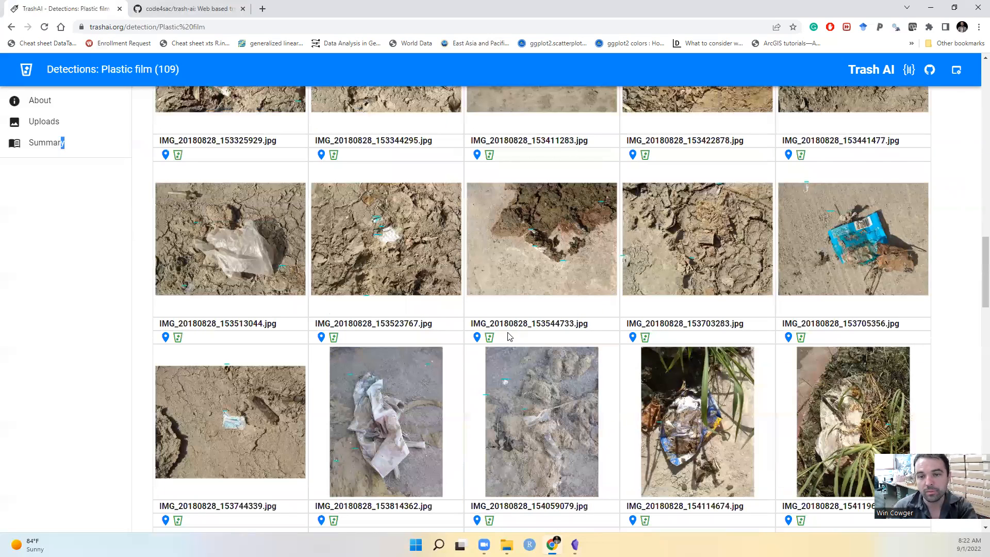
scroll(509, 337, "up", 19)
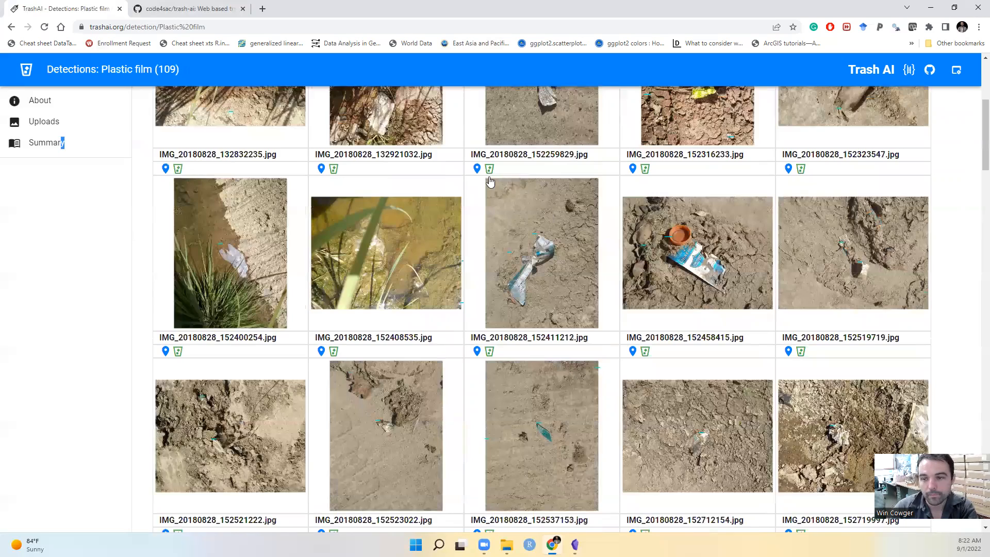
Switch to the Unlabeled litter category, the second page of detections, and look over its images
scroll(557, 263, "up", 5)
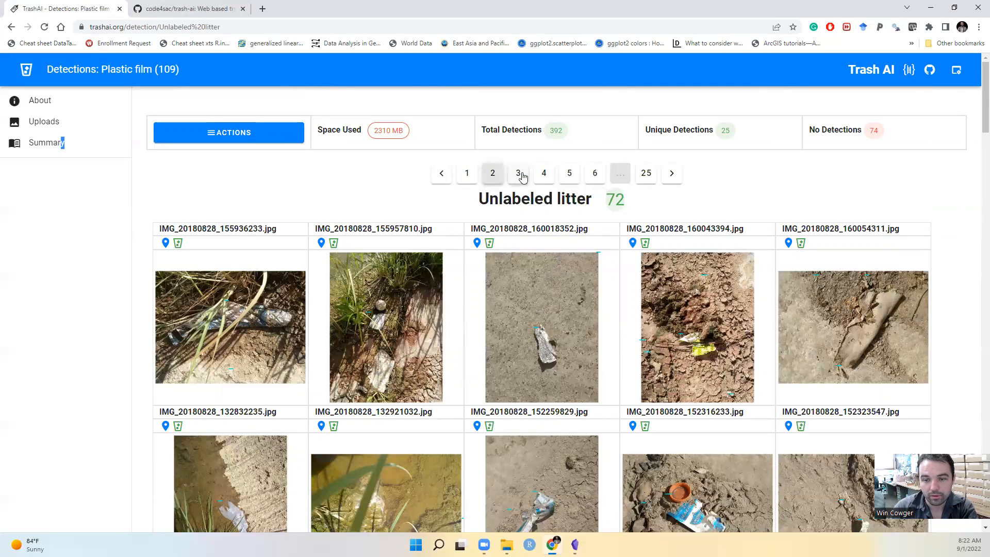
scroll(507, 282, "down", 7)
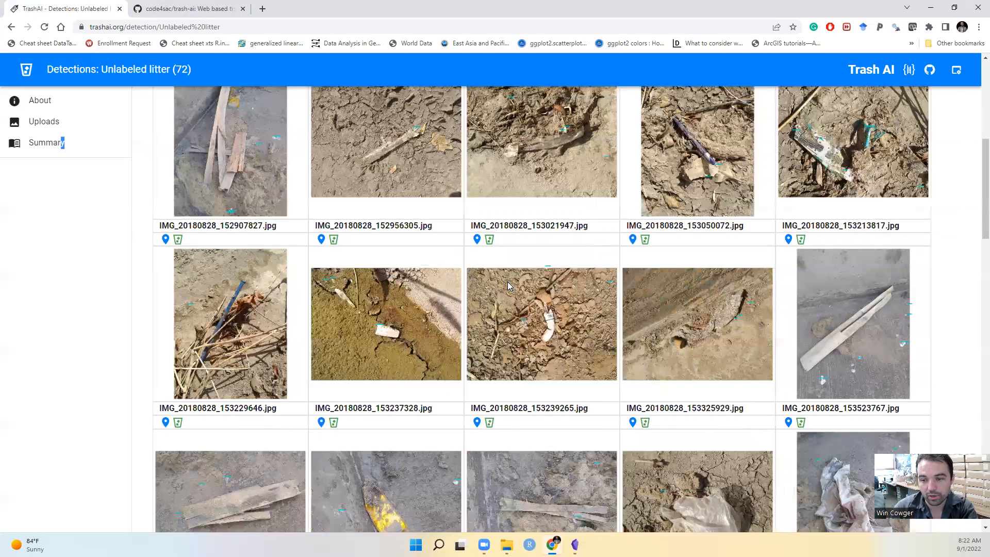
scroll(315, 172, "up", 7)
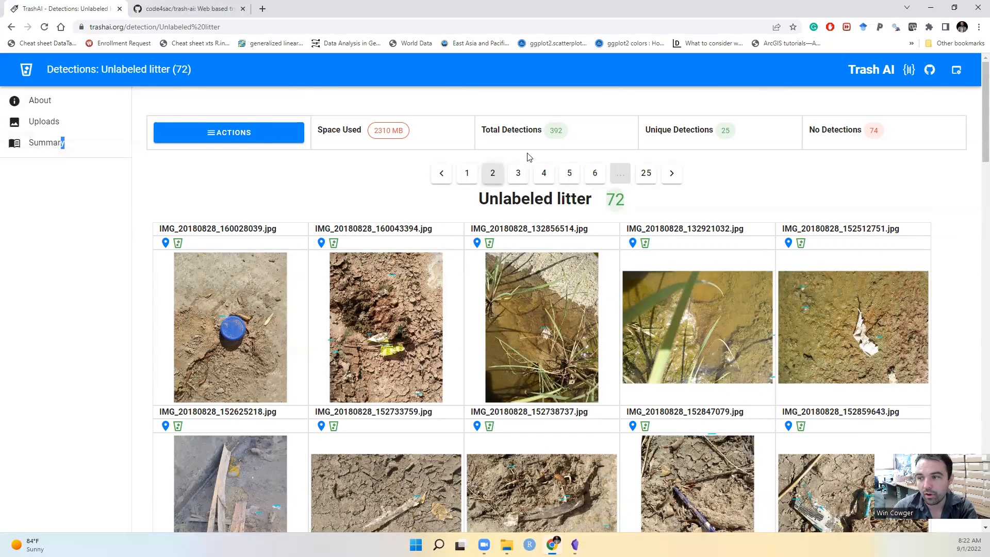
Toggle the site to dark mode in the web settings, then restore light mode and close the settings
left_click(961, 75)
left_click(897, 102)
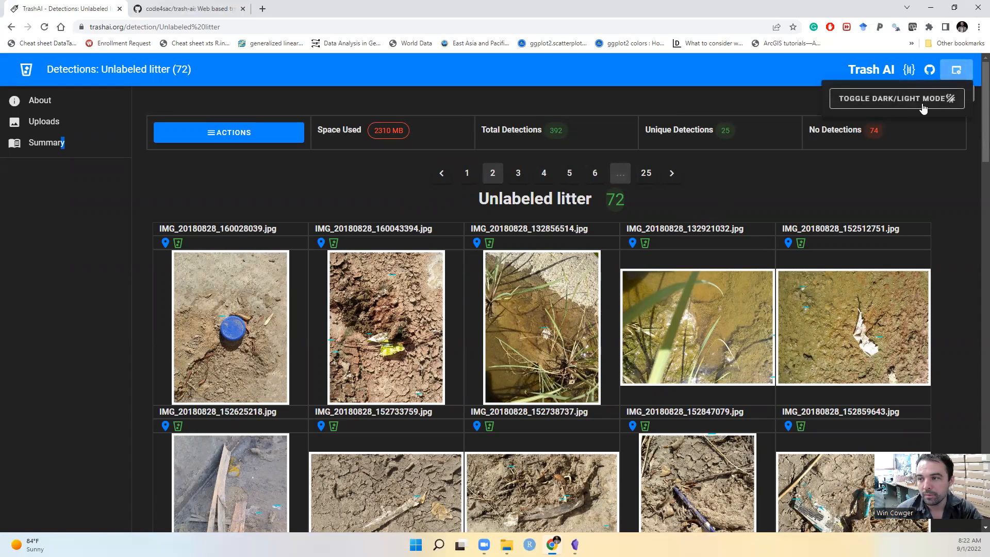
left_click(956, 70)
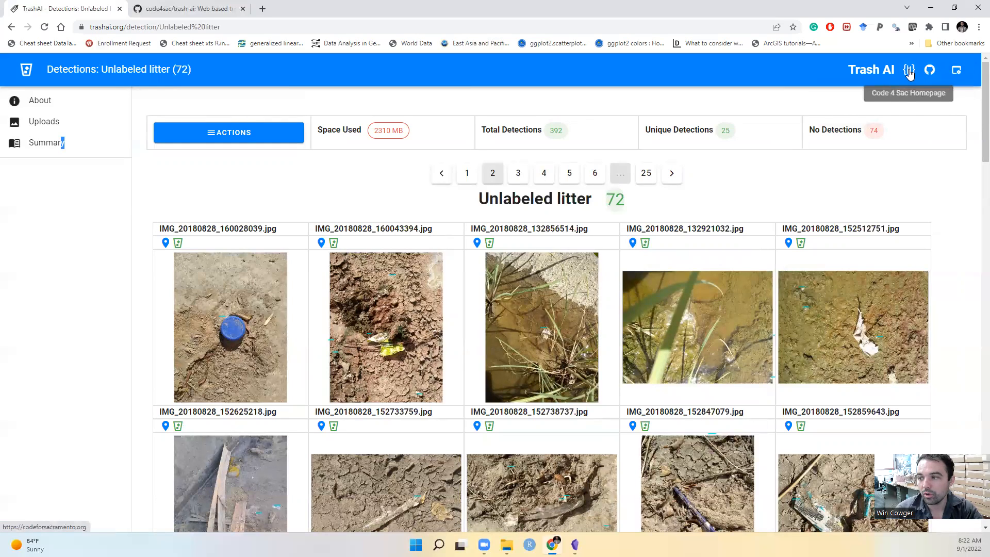
Open the Code 4 Sac homepage in a new tab and look over its introduction and featured work
right_click(910, 74)
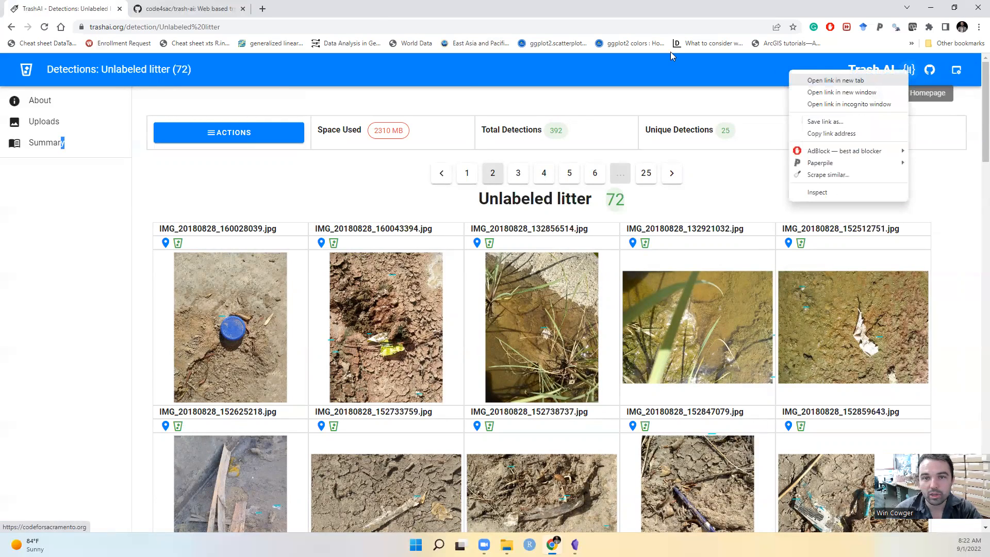
left_click(868, 81)
left_click(298, 9)
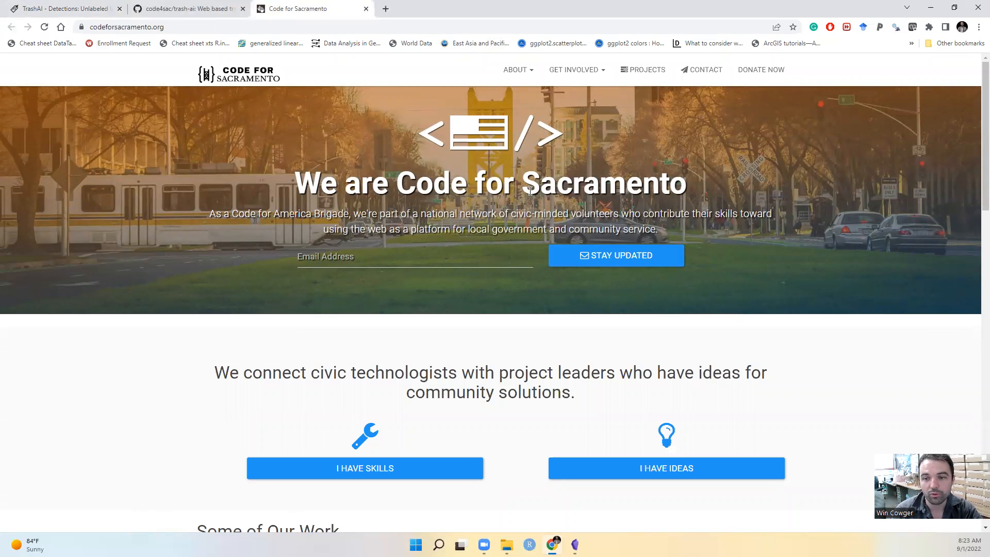
scroll(337, 213, "down", 10)
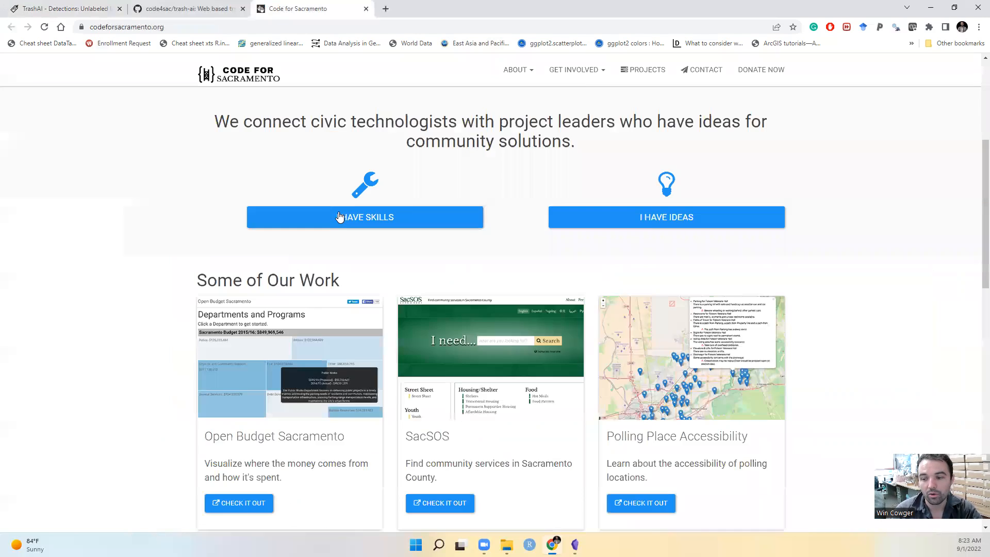
scroll(341, 216, "up", 10)
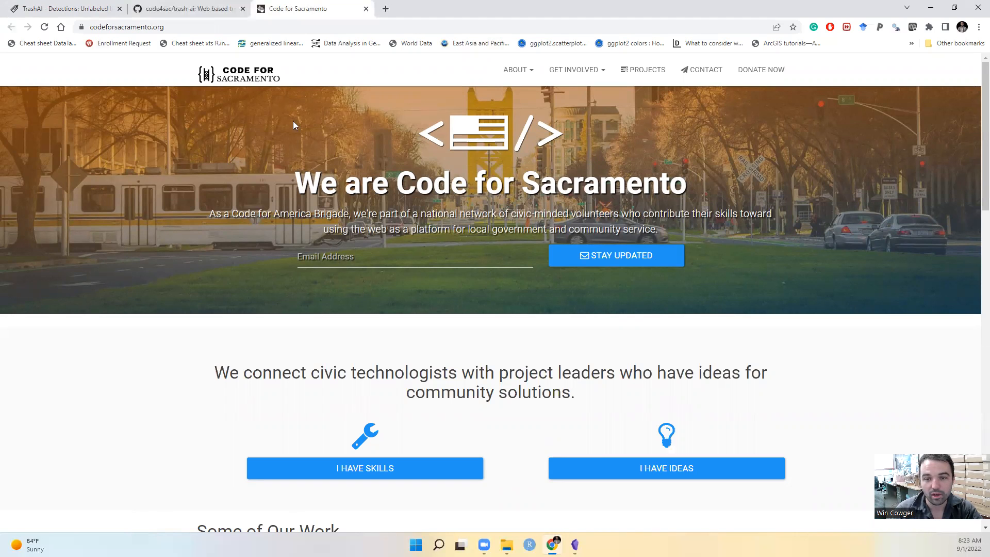
Return to the Trash AI detections page and download all 274 images as a zip archive
left_click(61, 6)
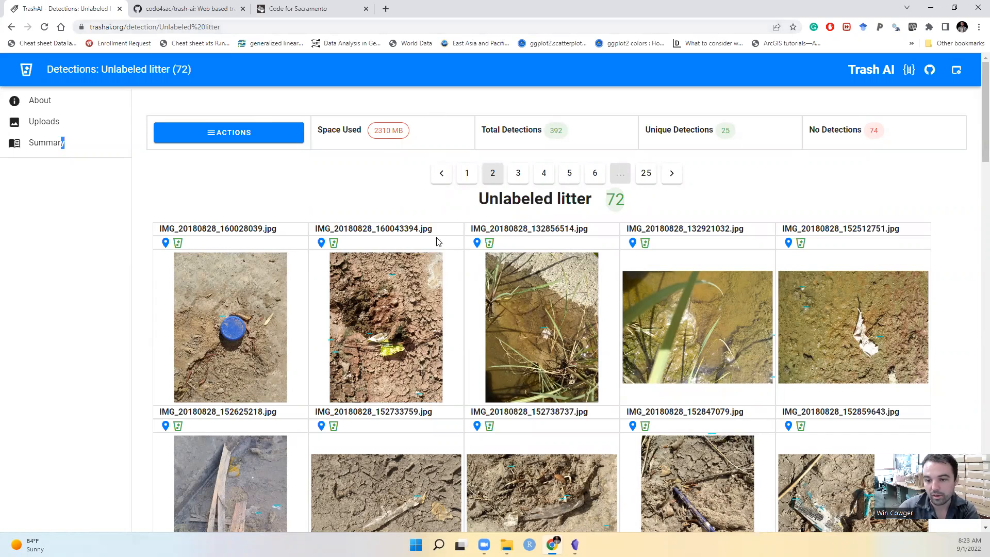
scroll(420, 325, "down", 1)
scroll(364, 299, "up", 1)
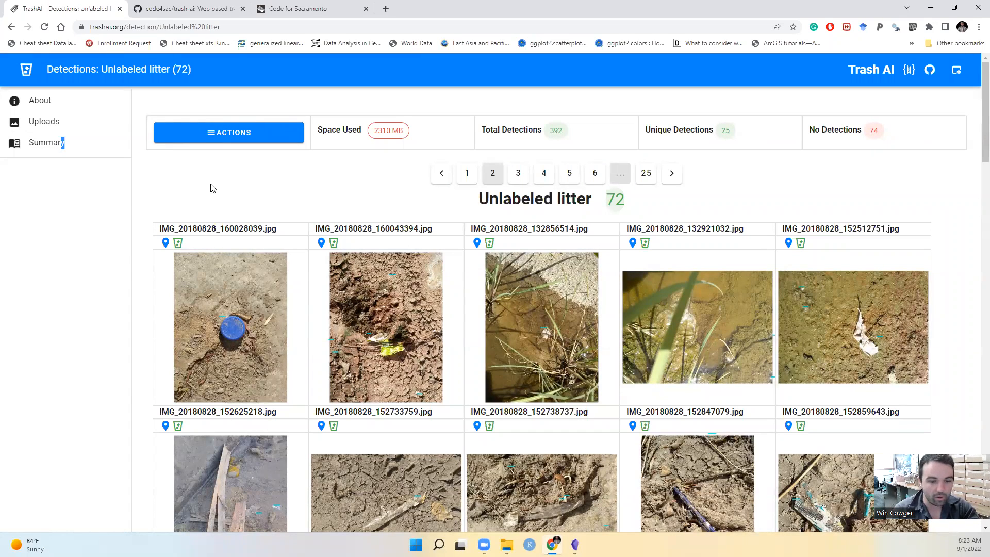
left_click(237, 137)
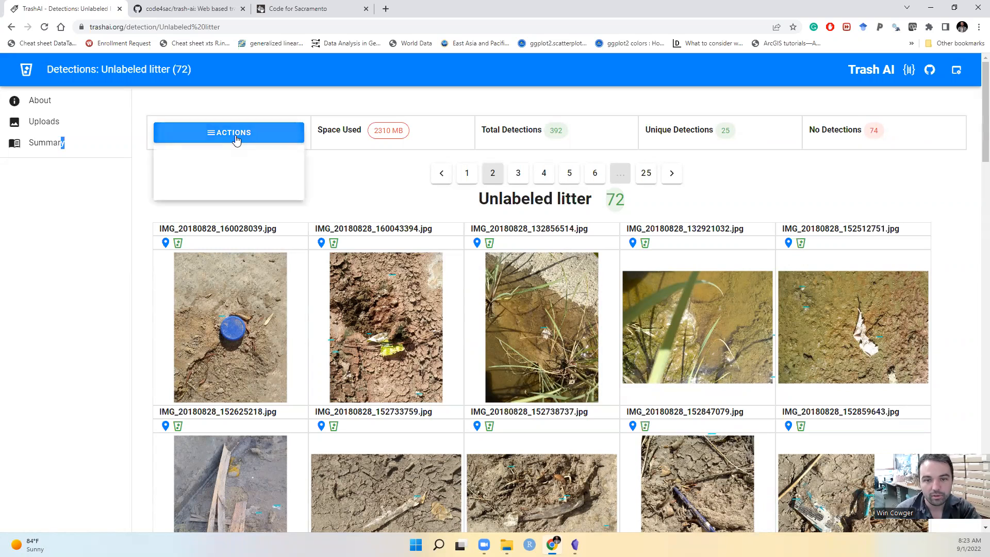
left_click(207, 176)
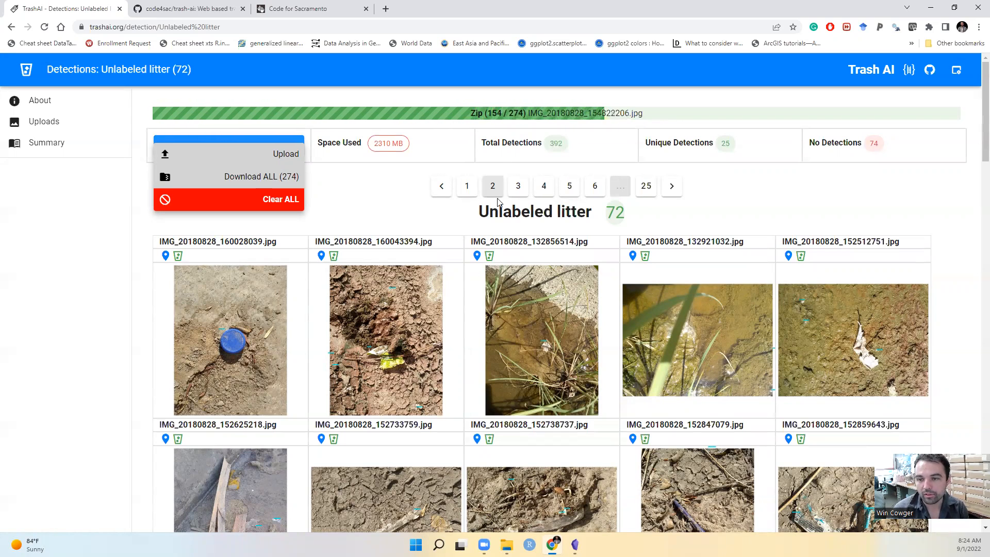
From the detections summary, view the images in the Drink can category and in the Glass bottle category
left_click(54, 147)
scroll(248, 263, "down", 4)
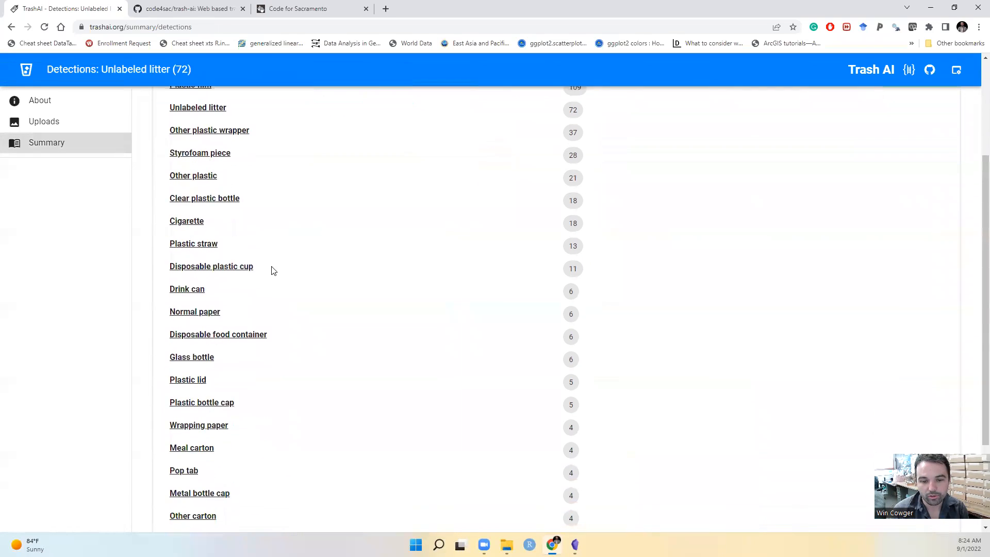
left_click(191, 238)
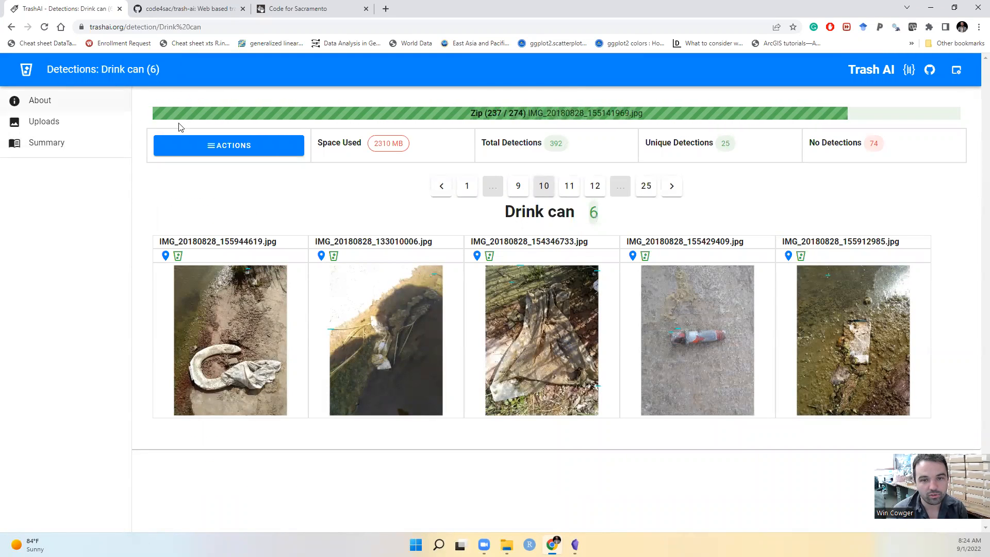
left_click(60, 146)
scroll(392, 206, "down", 5)
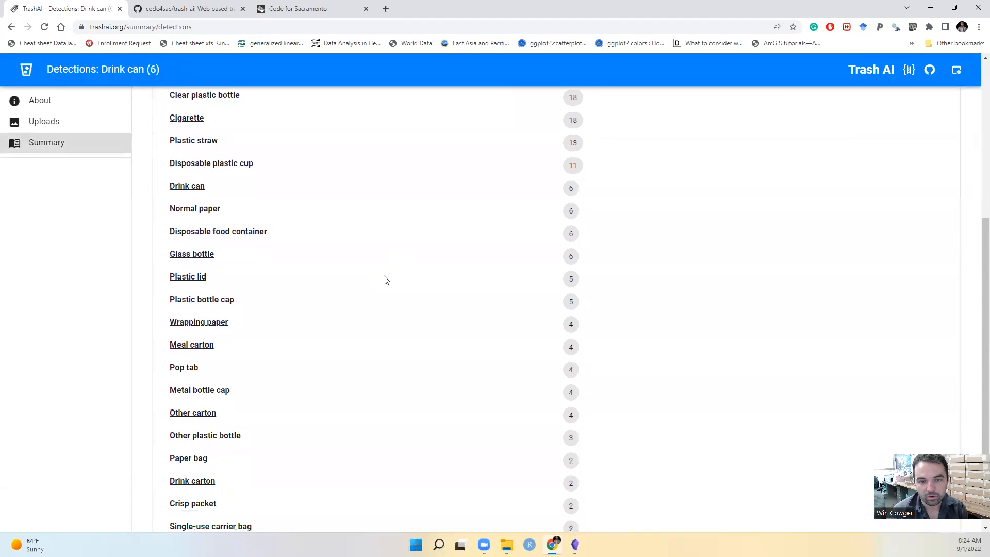
left_click(196, 257)
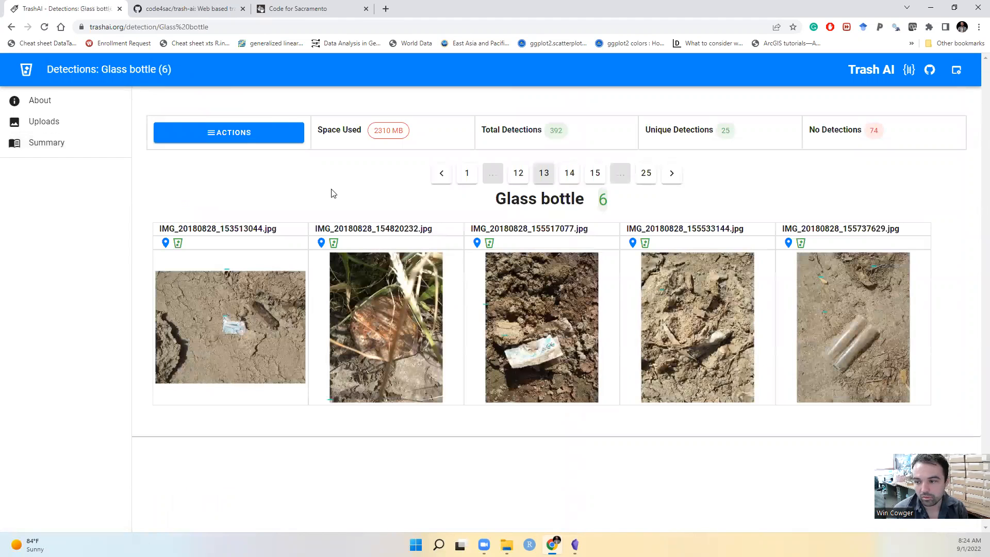
View the Metal bottle cap detections and return to the summary list of detected categories
left_click(60, 145)
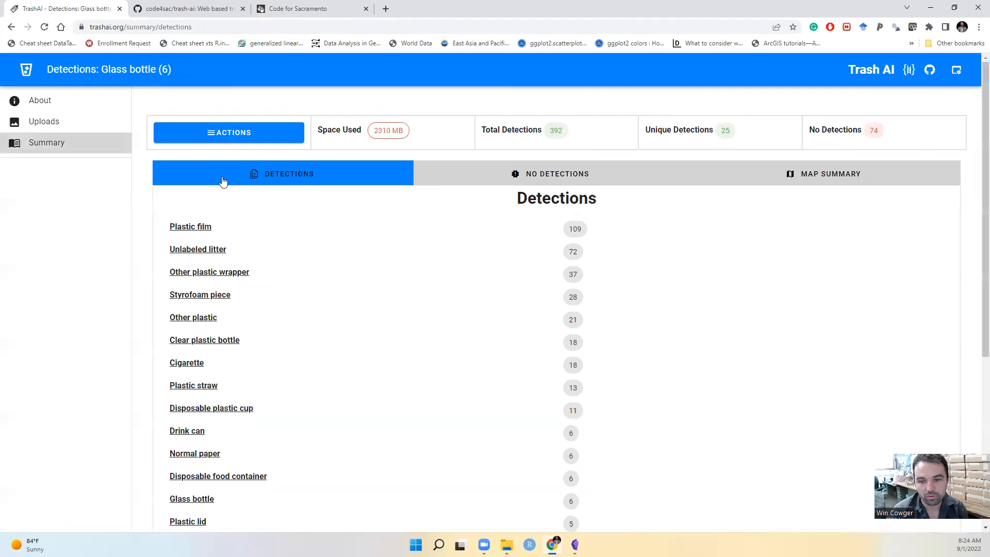
scroll(368, 250, "down", 2)
scroll(368, 251, "down", 3)
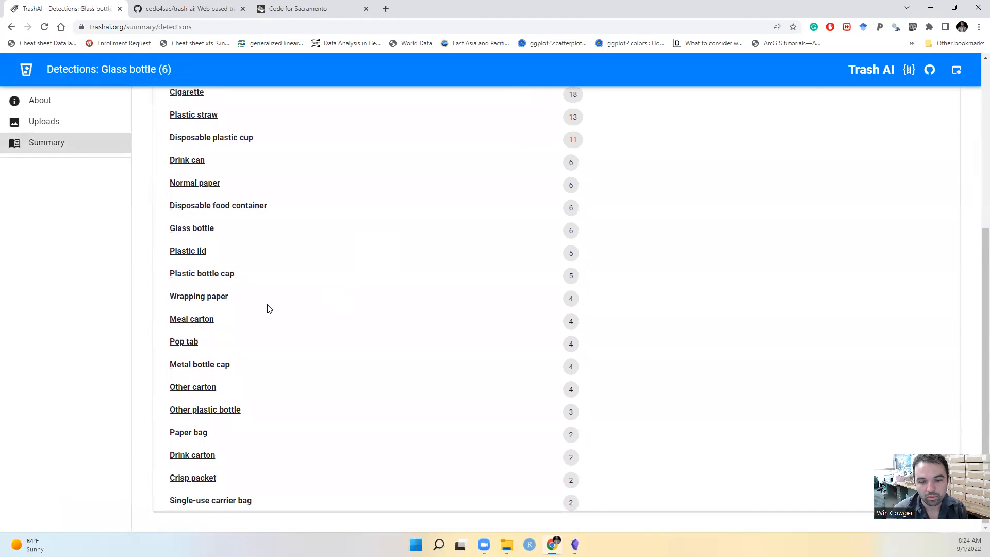
left_click(207, 367)
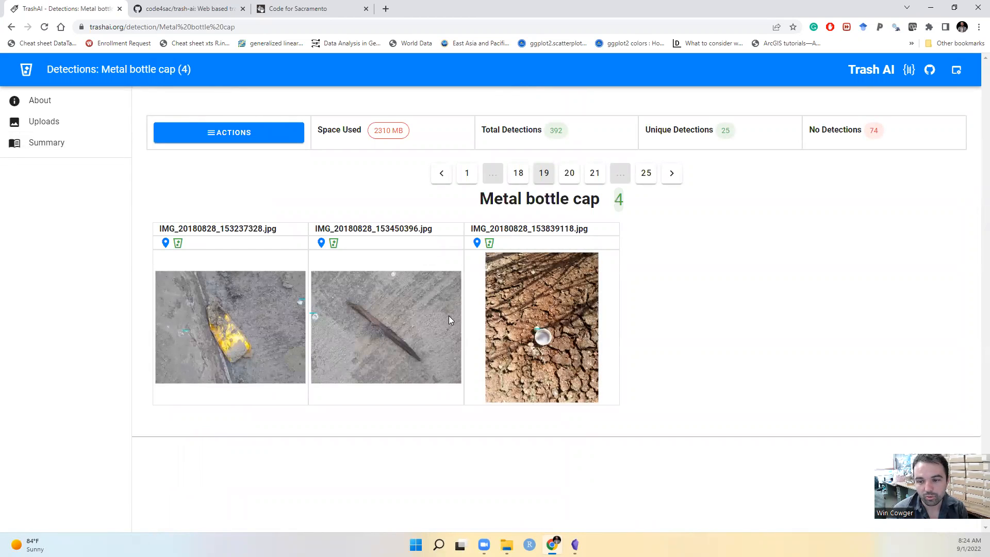
left_click(37, 142)
scroll(259, 327, "down", 5)
scroll(259, 326, "up", 6)
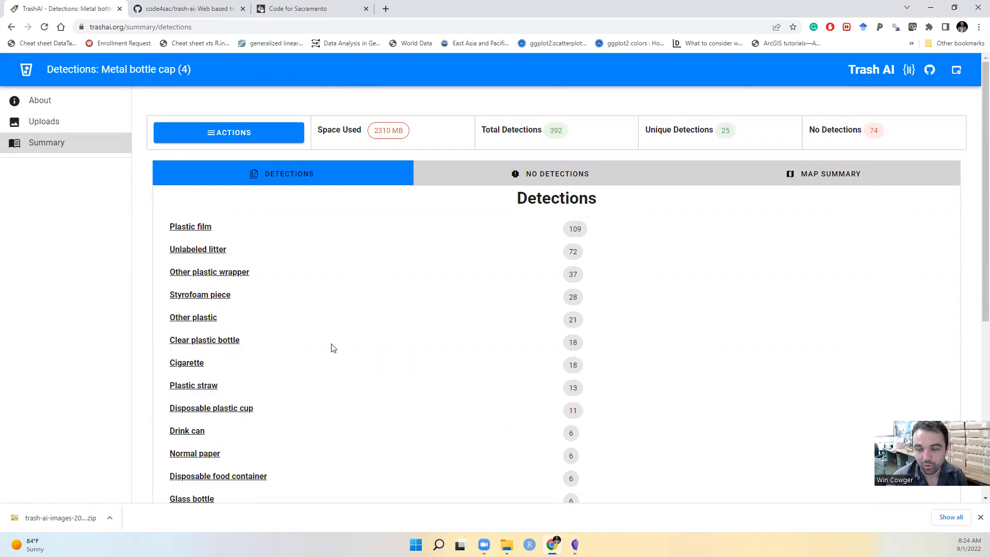
Open the downloaded trash-ai-images zip and extract all its files to the default folder in Downloads
left_click(50, 519)
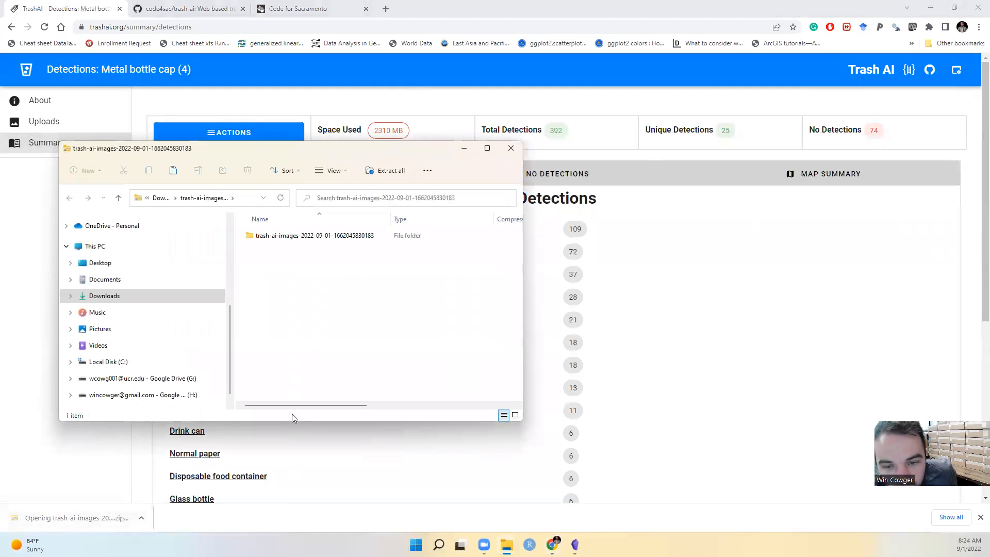
left_click(389, 175)
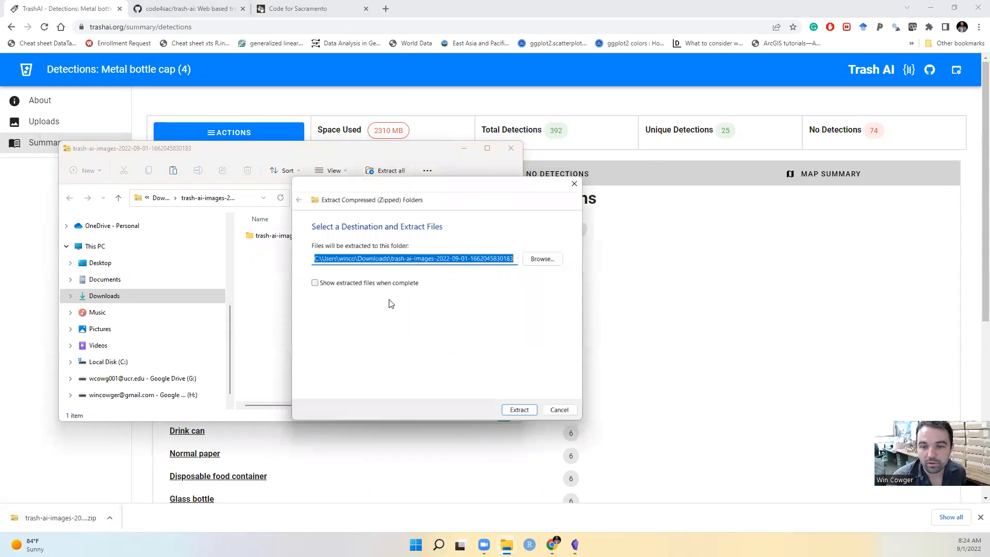
left_click(518, 411)
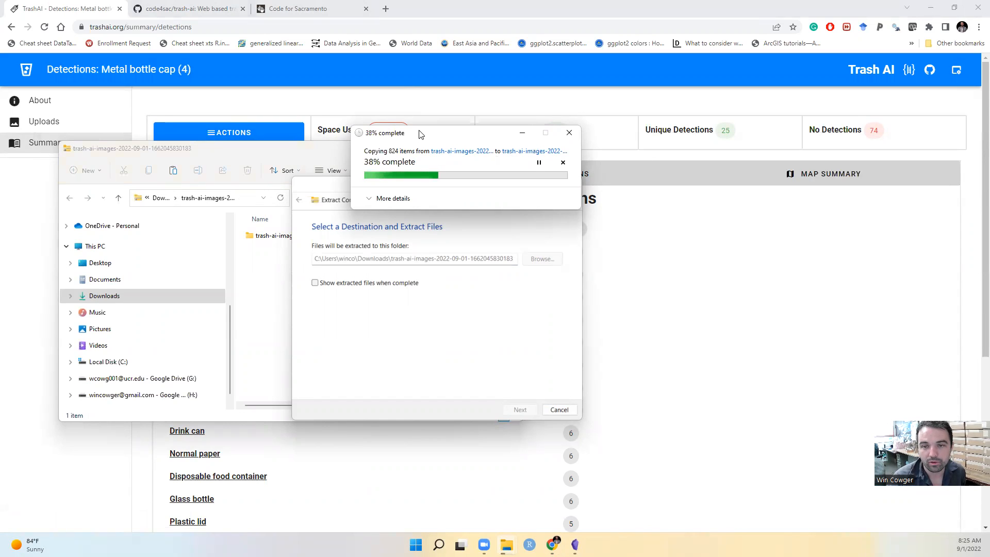
left_click_drag(419, 131, 421, 135)
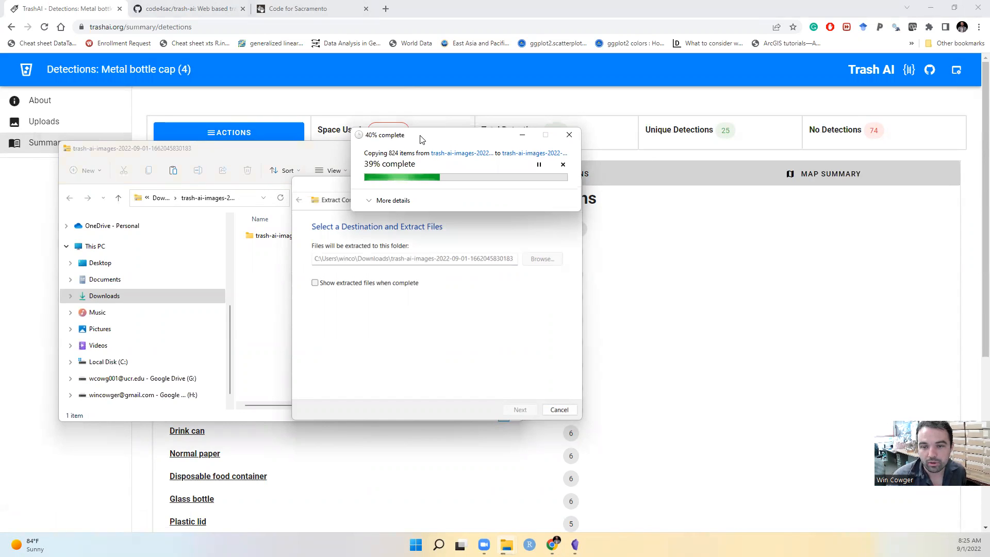
left_click_drag(371, 227, 371, 227)
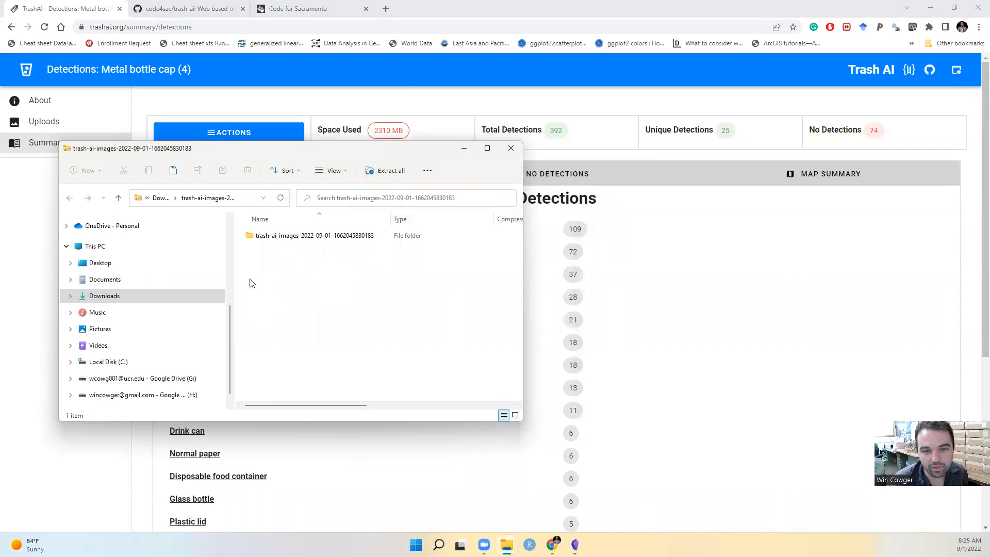
left_click(464, 149)
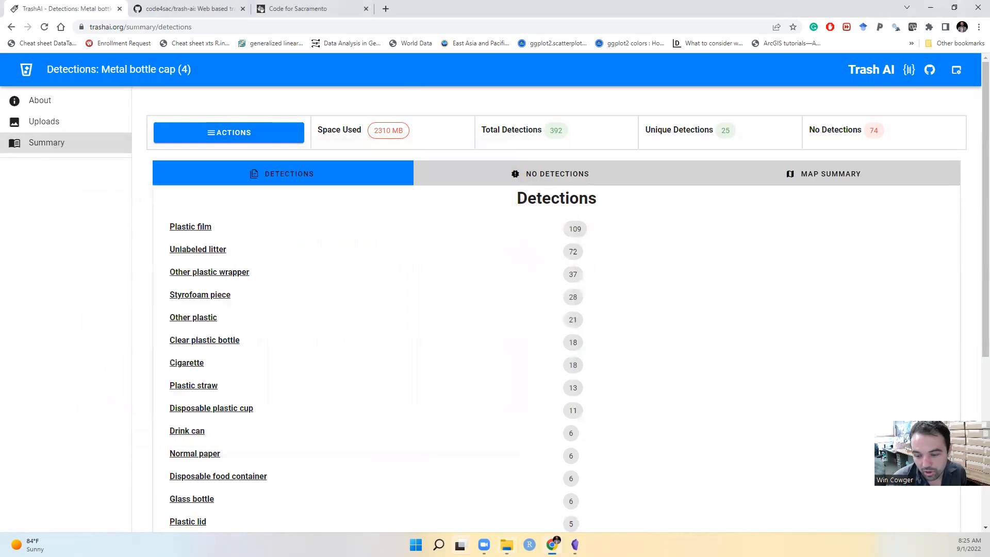
left_click(507, 546)
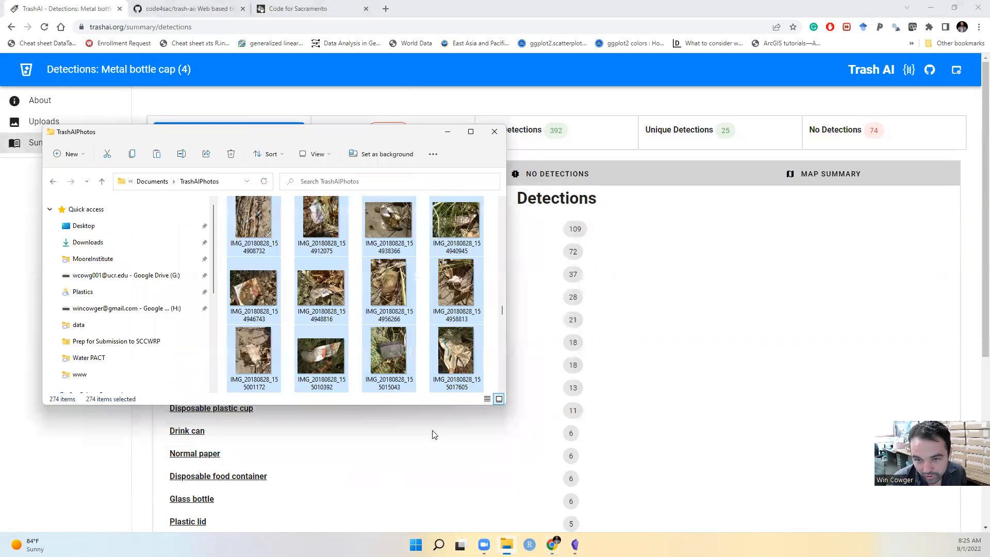
left_click(93, 247)
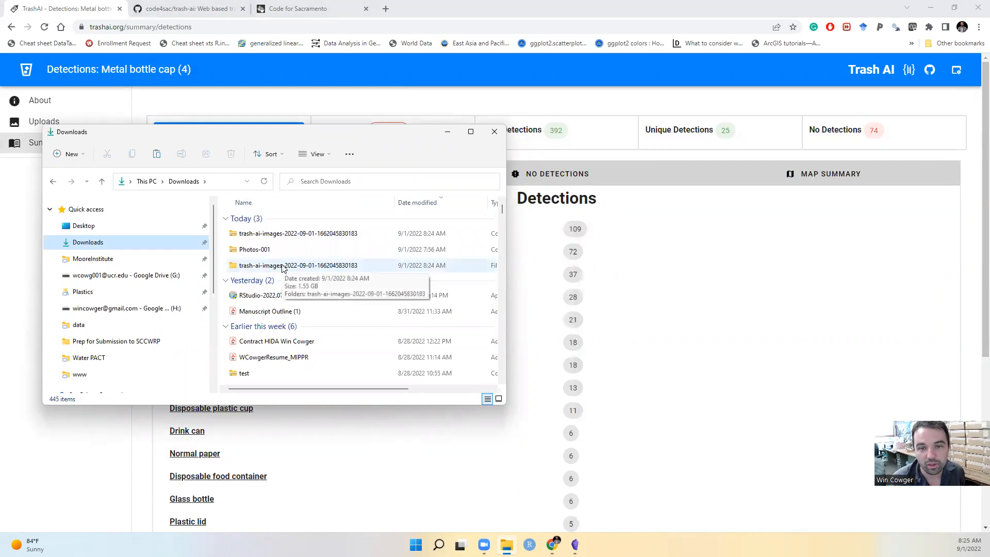
double_click(282, 267)
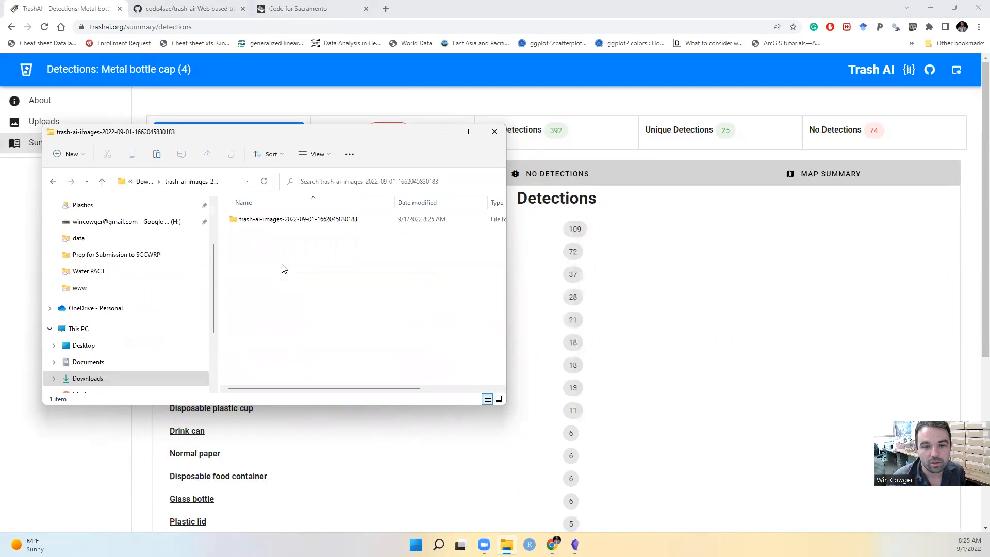
double_click(280, 219)
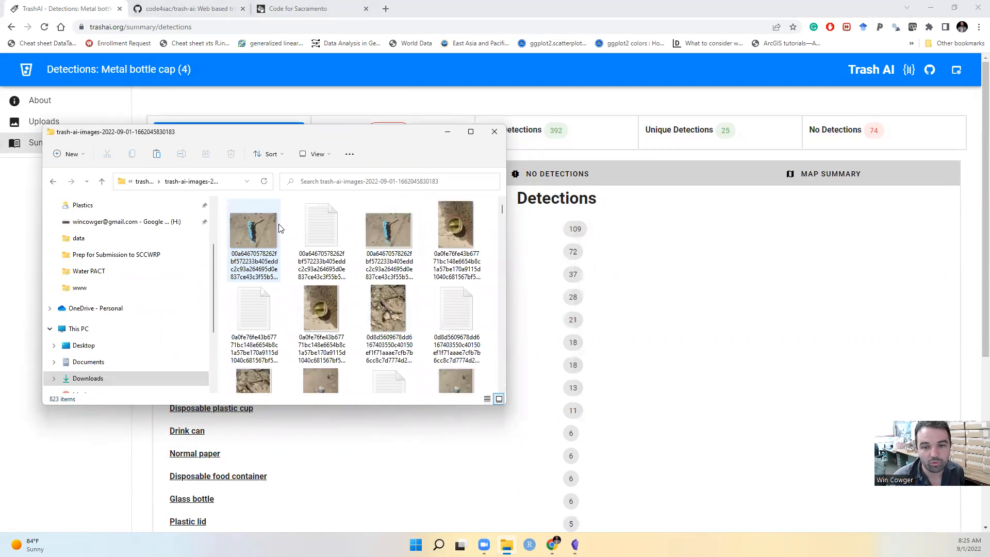
left_click_drag(367, 146, 614, 2)
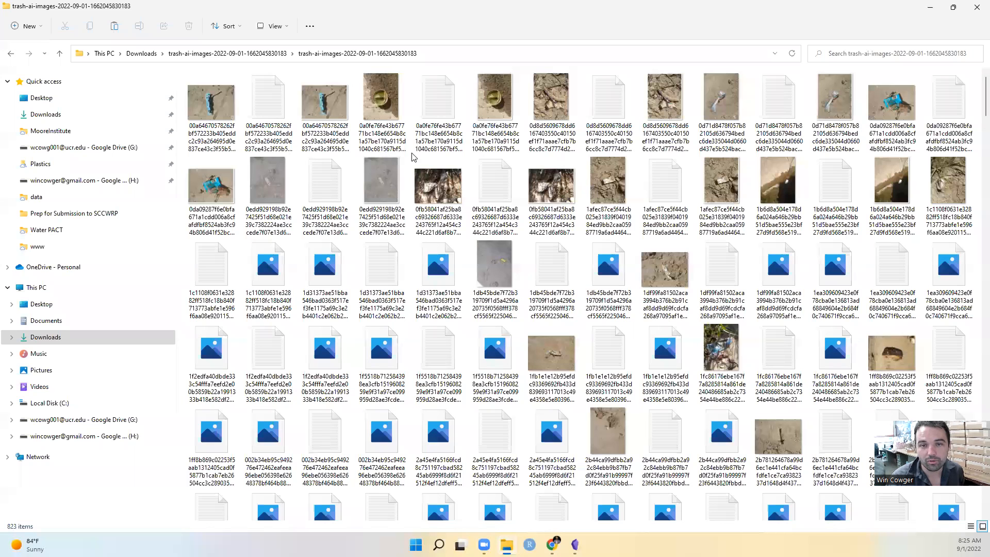
View the first photo's exported text file and its annotated -detect.jpg image, closing each one
double_click(209, 111)
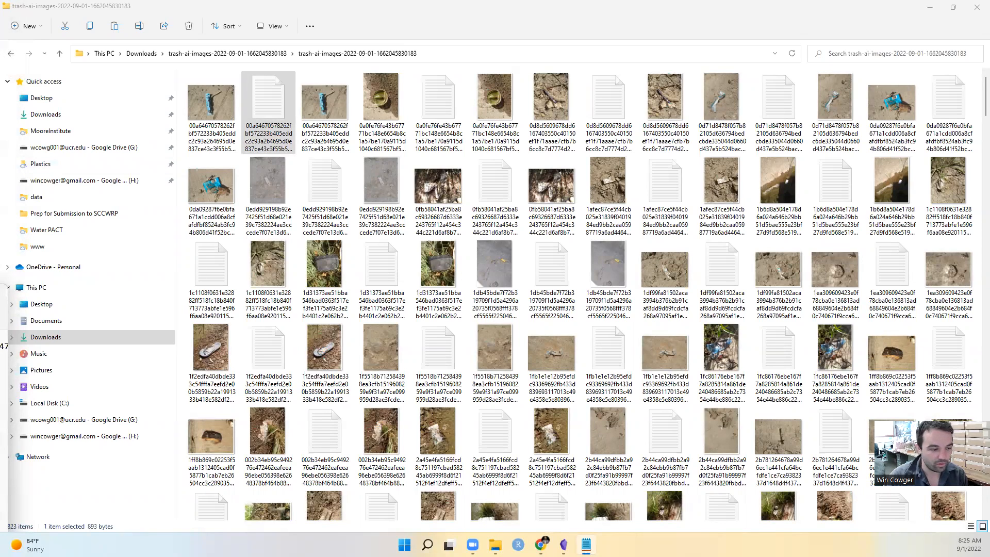
left_click_drag(0, 295, 527, 171)
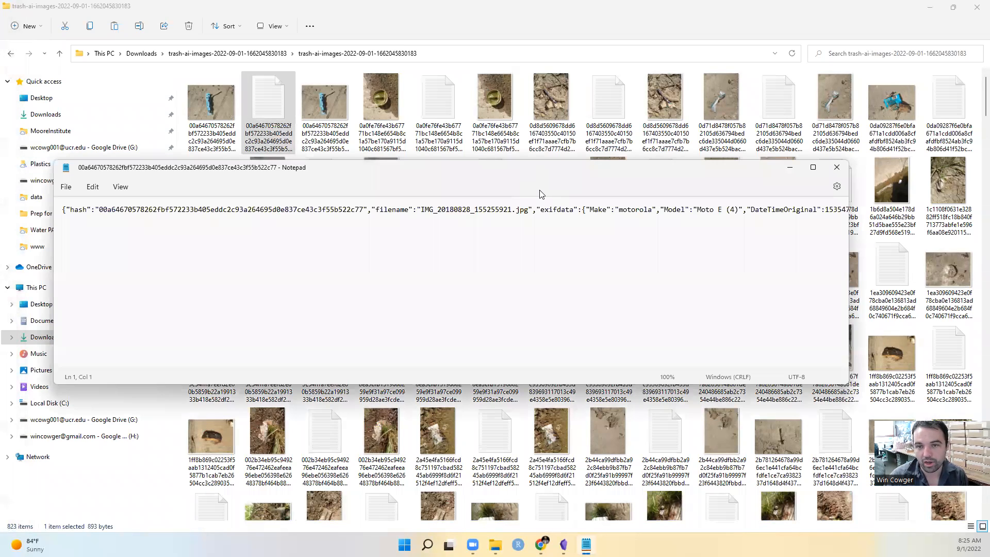
left_click(319, 129)
double_click(318, 129)
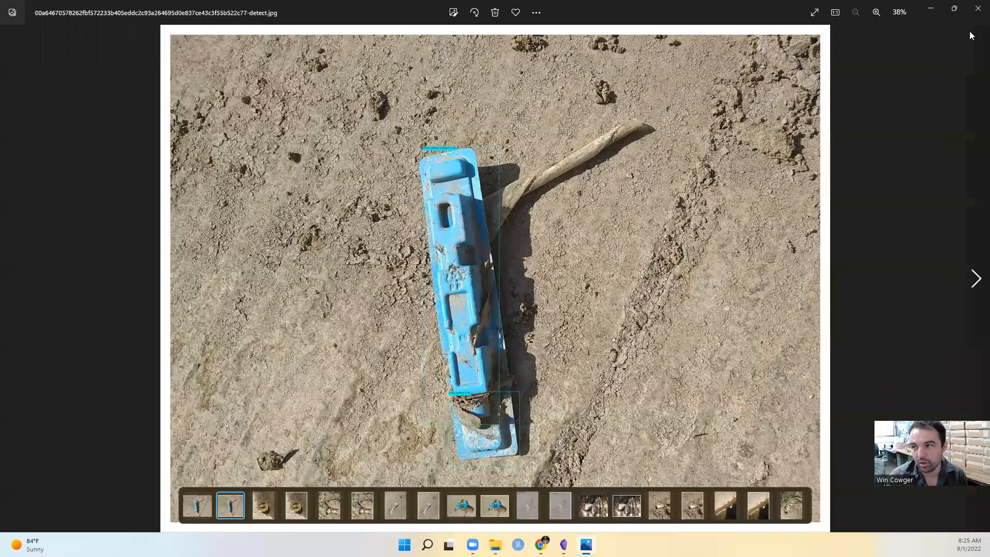
key("Escape")
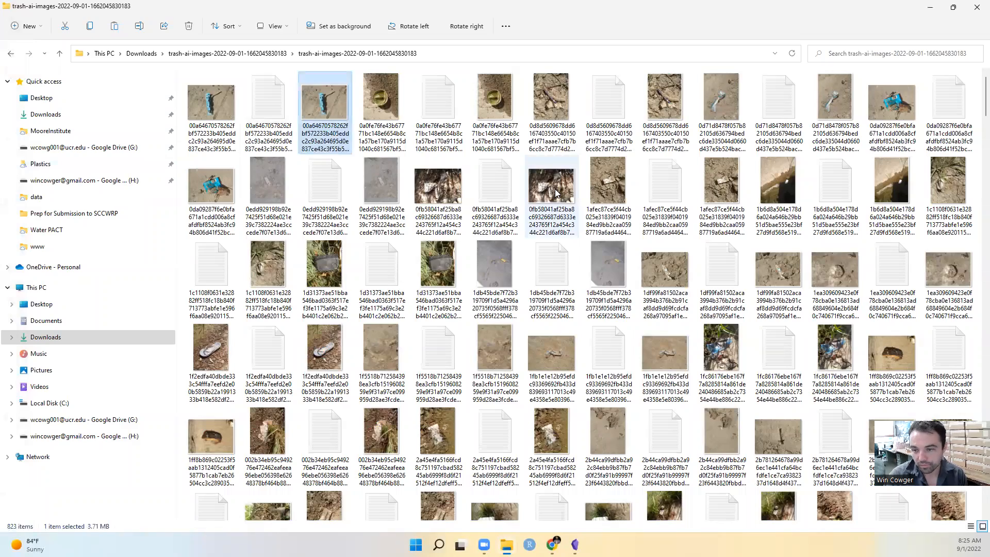
Open the summary file at the end of the folder, review its detected objects and coordinates, and close it
scroll(556, 193, "down", 20)
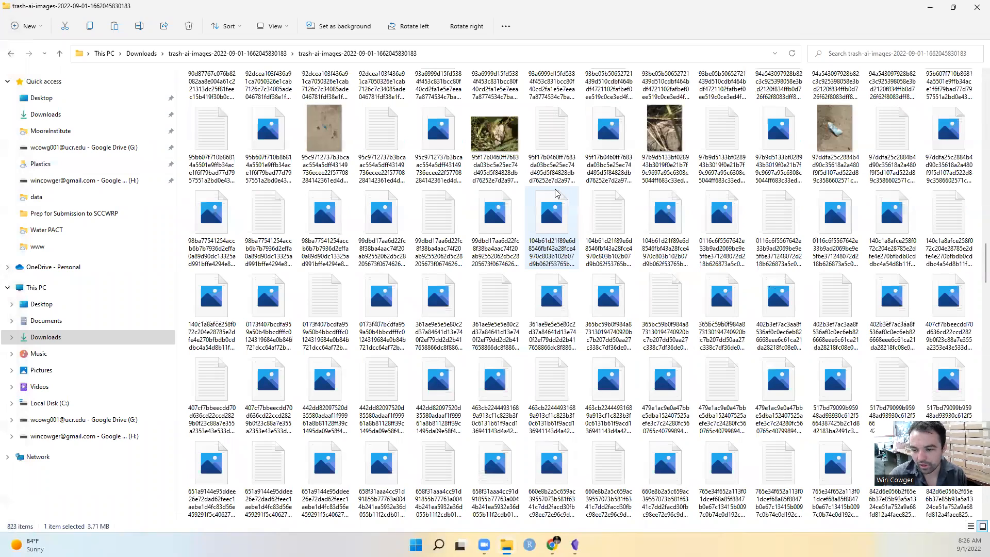
scroll(721, 469, "down", 20)
left_click(721, 470)
double_click(779, 469)
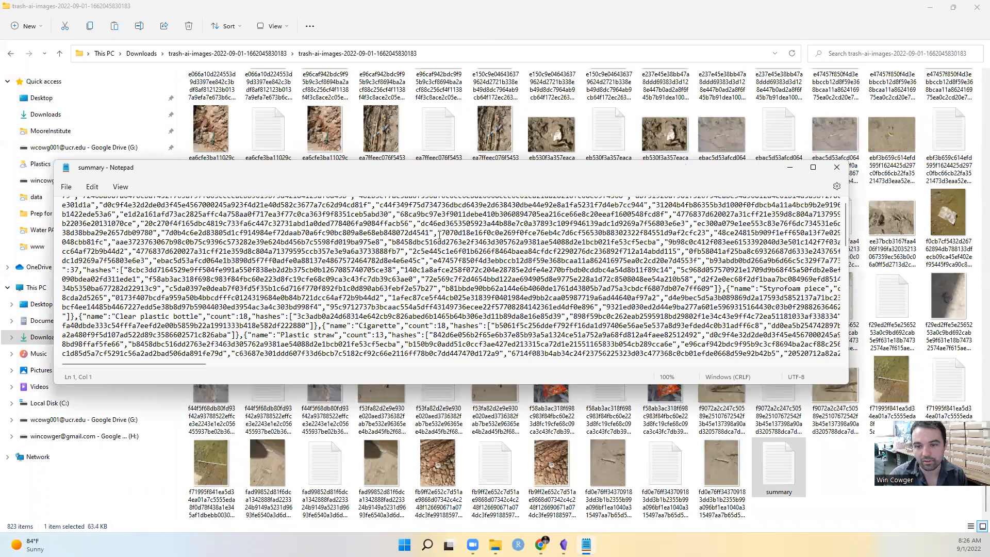
scroll(447, 261, "down", 15)
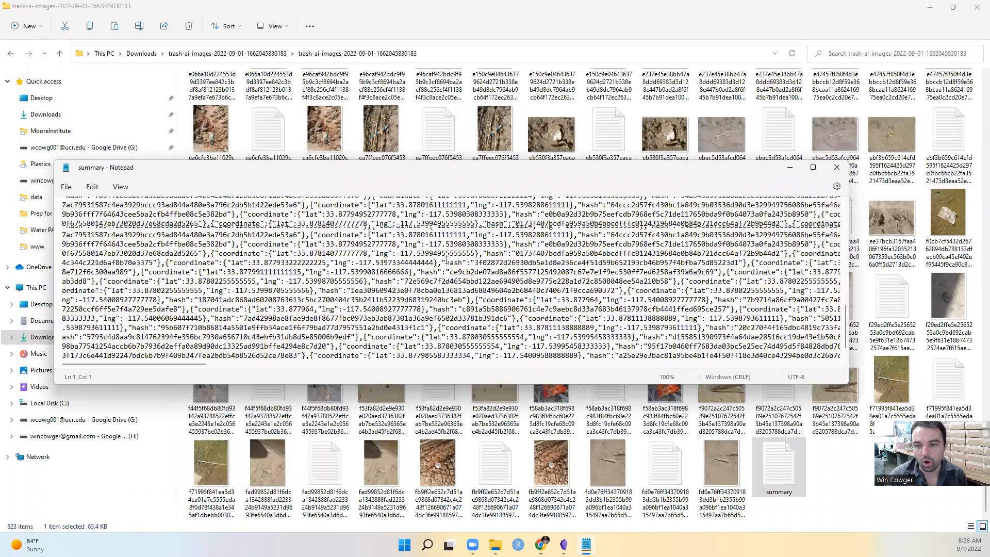
scroll(446, 261, "up", 15)
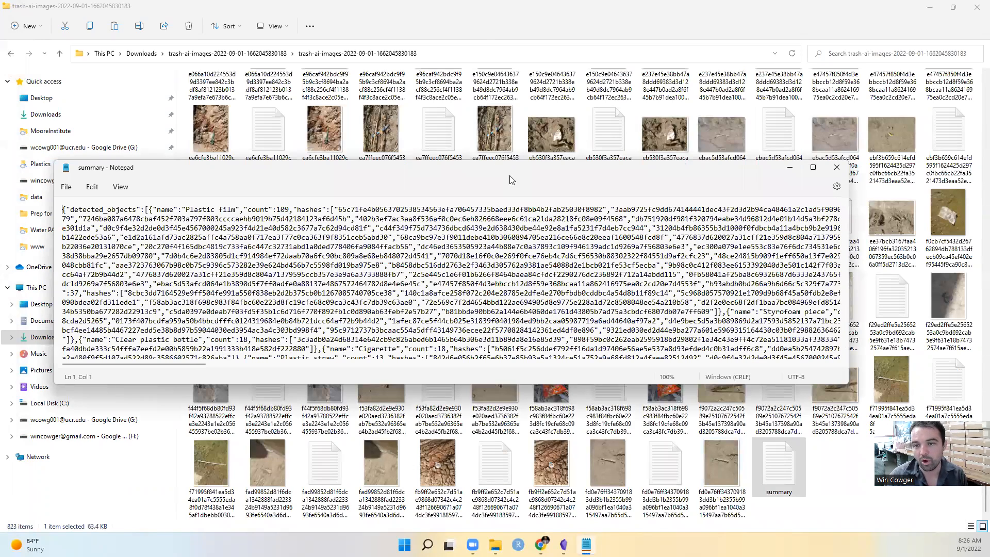
left_click_drag(510, 180, 528, 143)
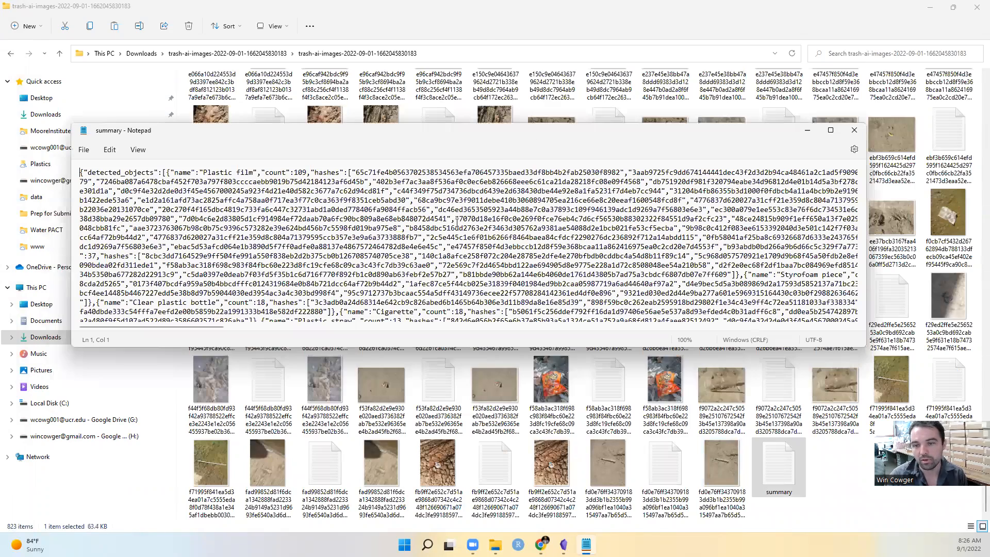
scroll(457, 223, "down", 20)
scroll(447, 222, "up", 20)
left_click(855, 133)
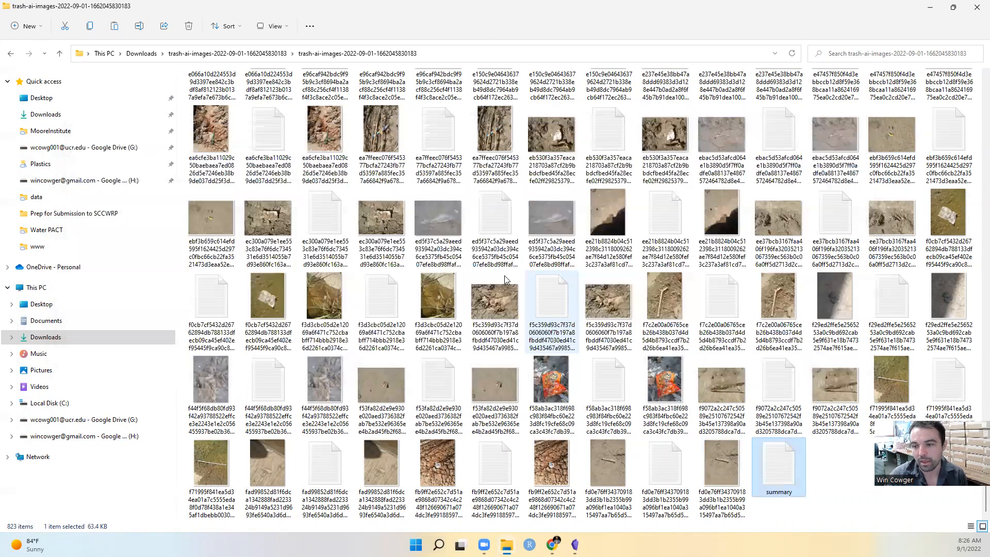
Look over the exported photos, text files and annotated images in the extracted folder
scroll(504, 275, "up", 20)
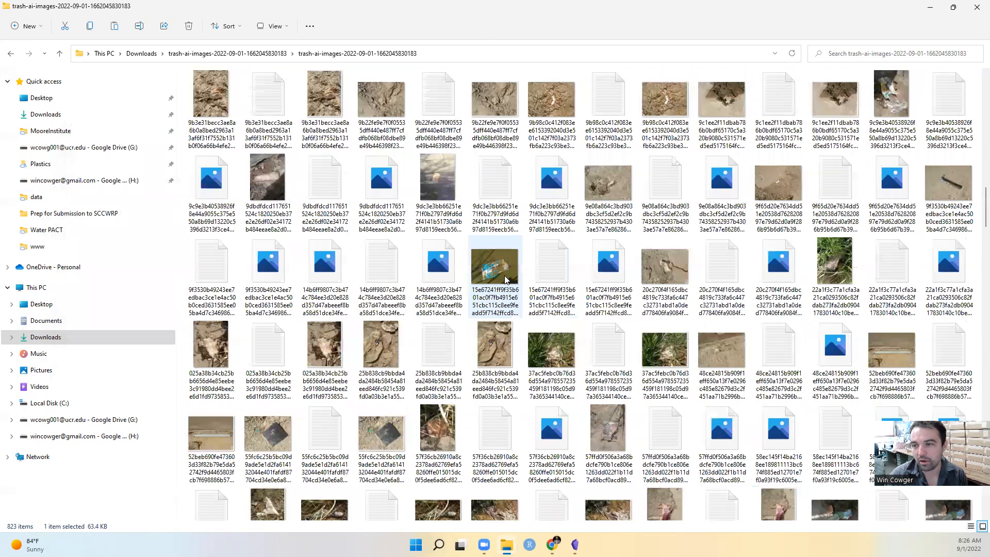
scroll(333, 231, "up", 15)
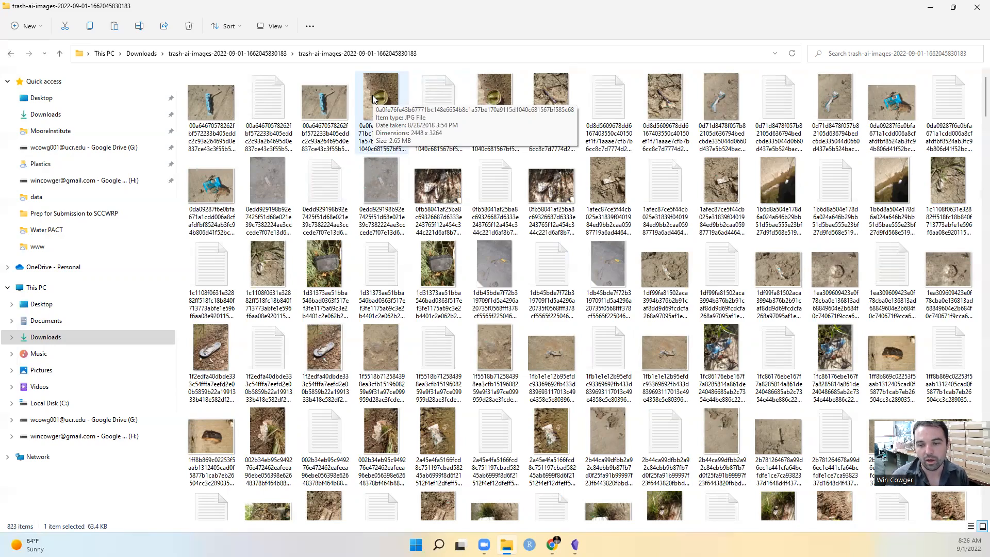
scroll(436, 240, "down", 3)
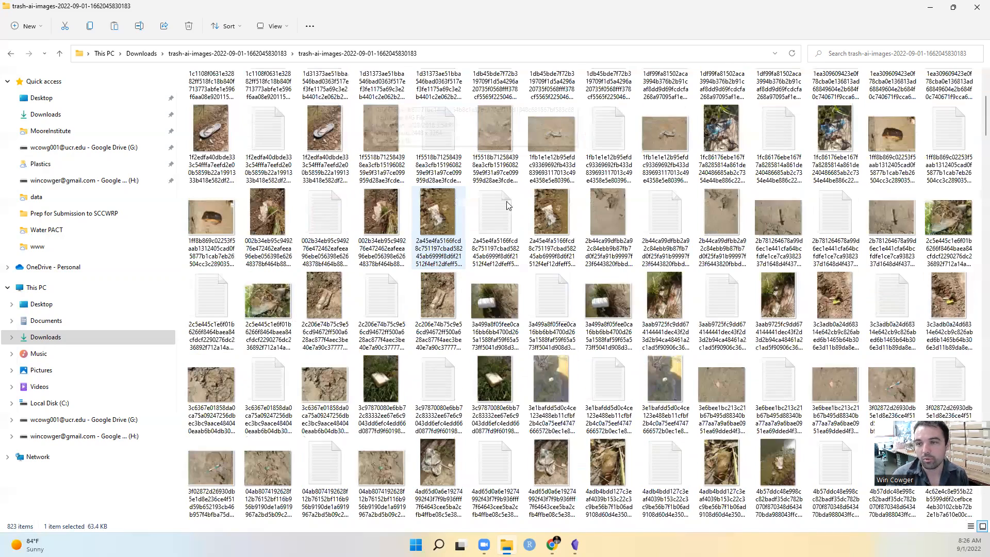